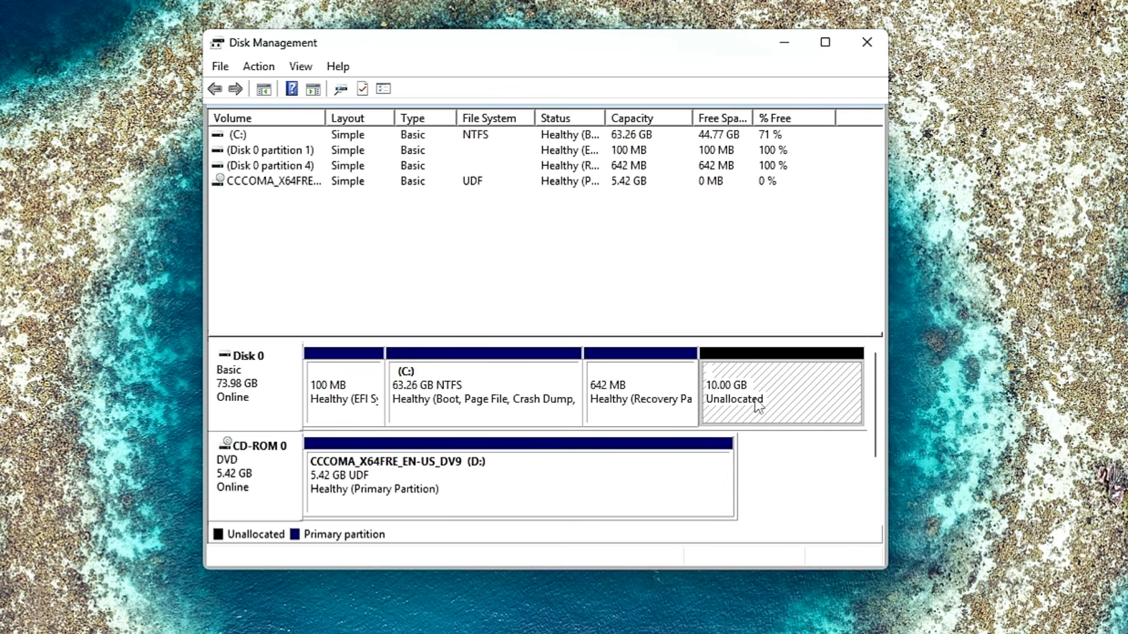
# Check the C: volume's available actions for whether Extend Volume can be used
pyautogui.click(530, 377)
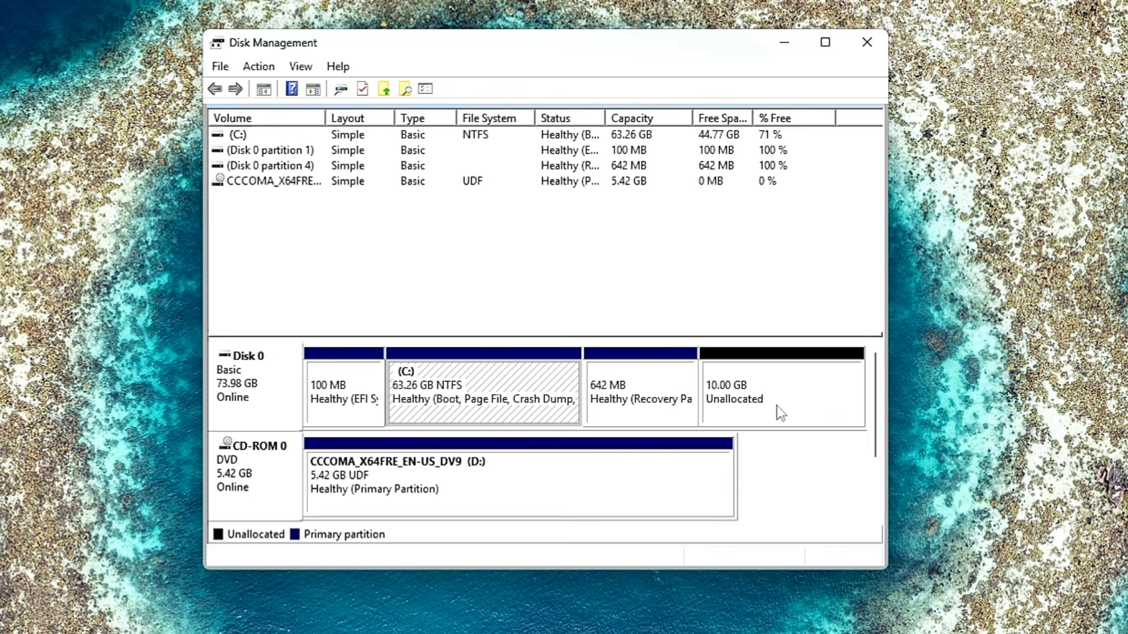
pyautogui.rightClick(465, 385)
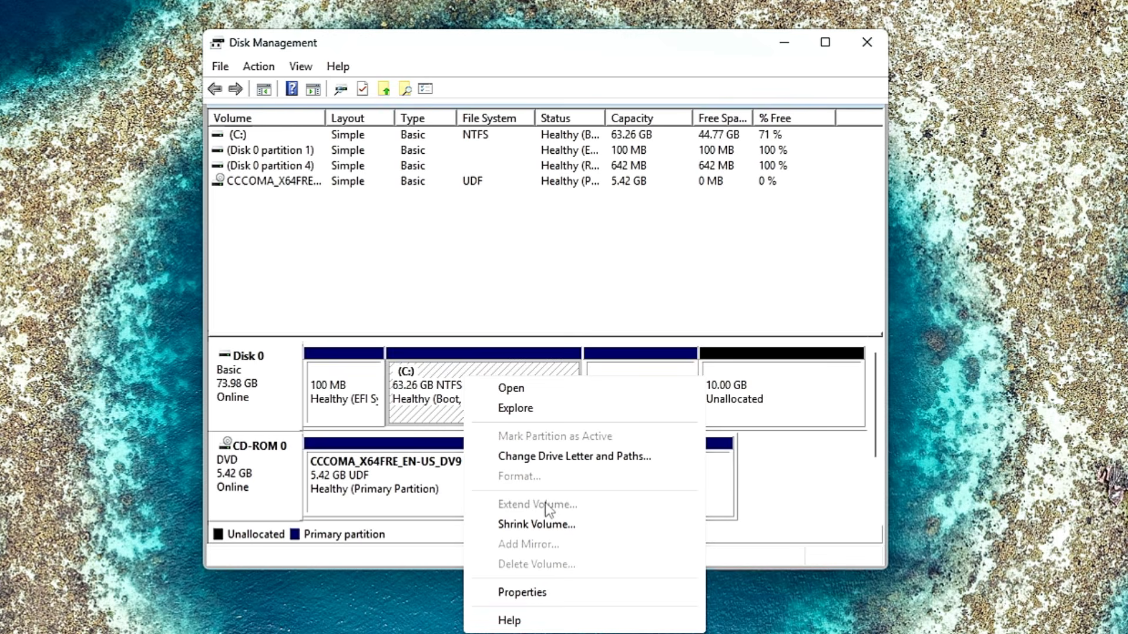
pyautogui.click(545, 292)
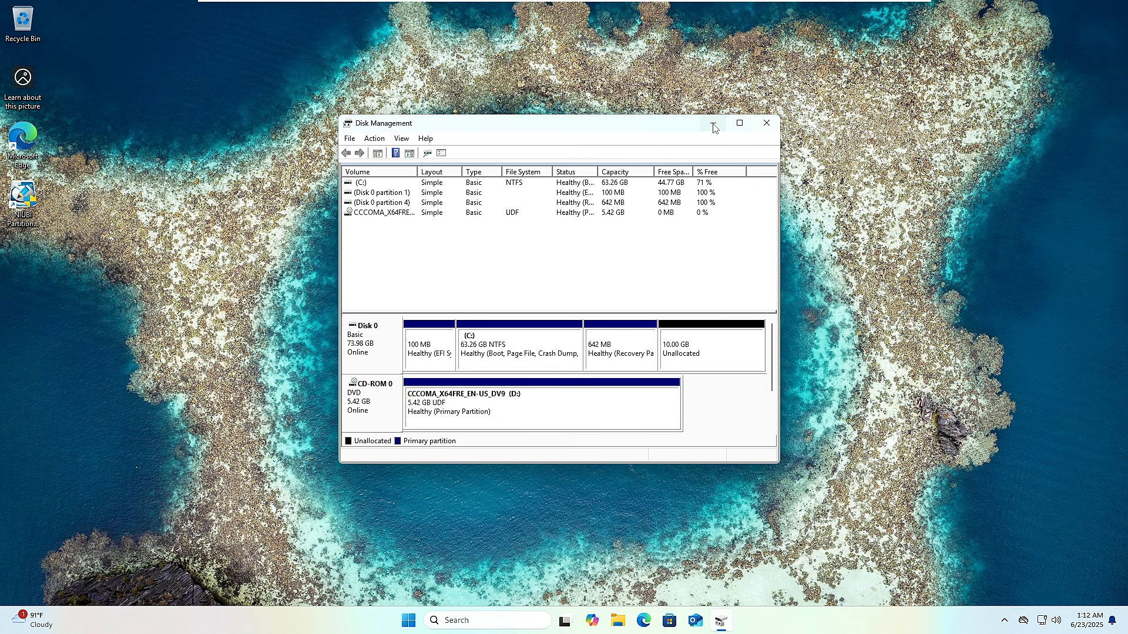
# Minimize Disk Management and open Command Prompt as administrator
pyautogui.click(784, 43)
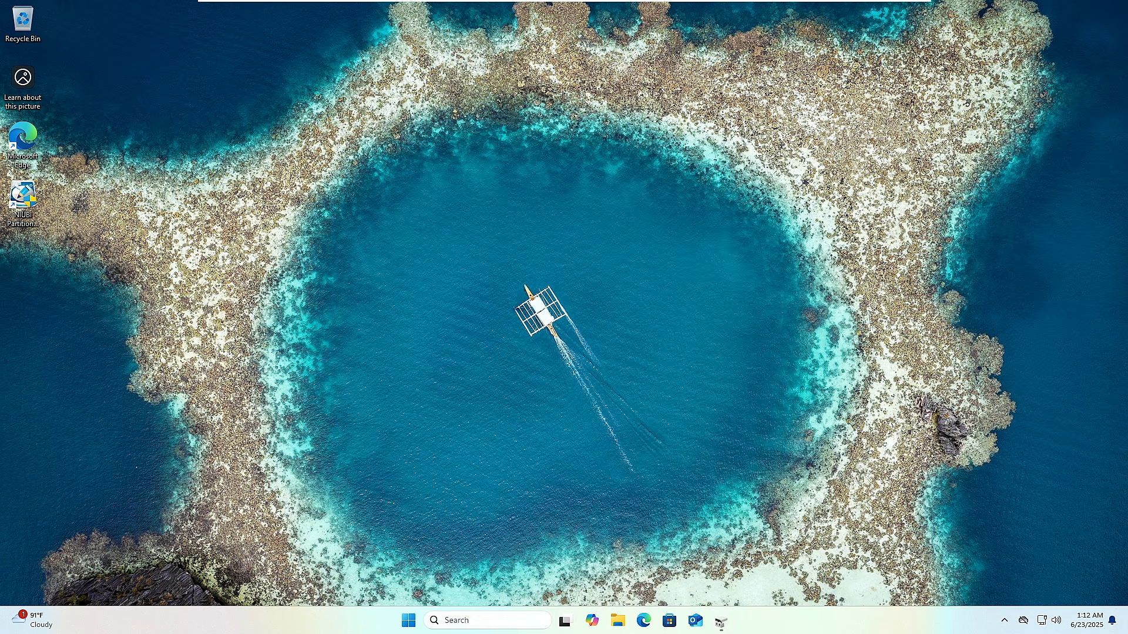
pyautogui.press('super+s')
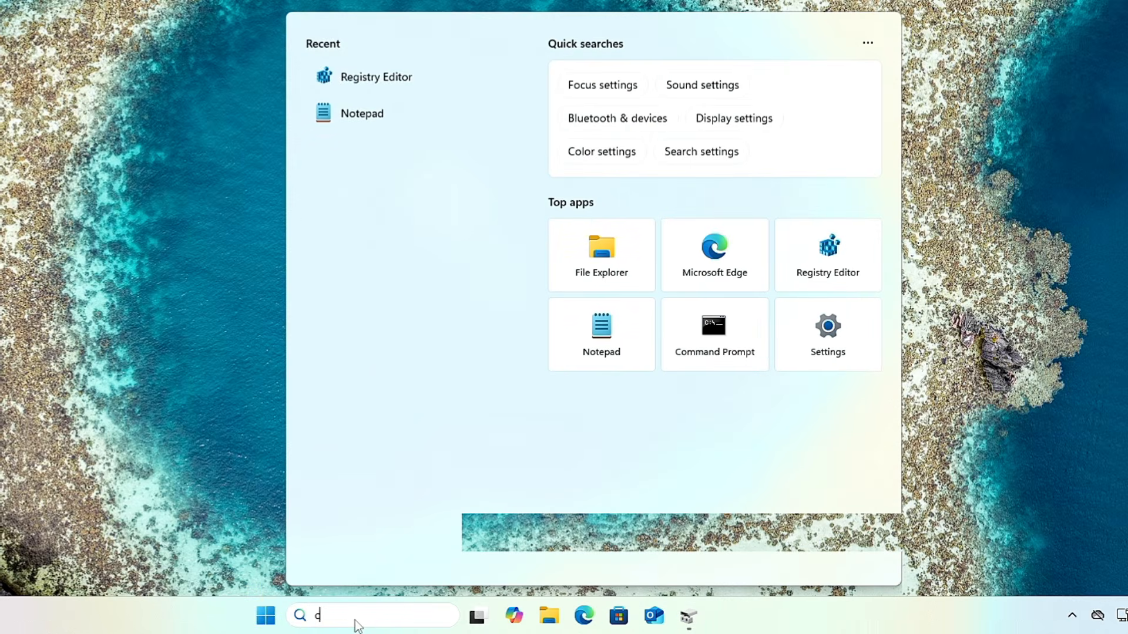
pyautogui.write('cmd')
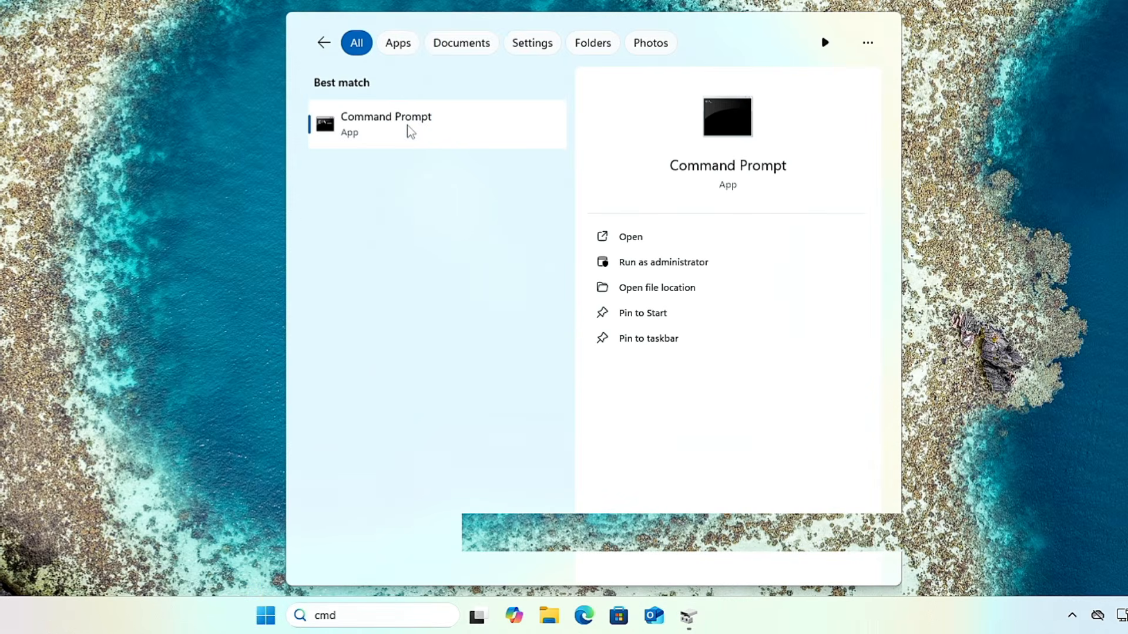
pyautogui.rightClick(410, 126)
pyautogui.click(496, 141)
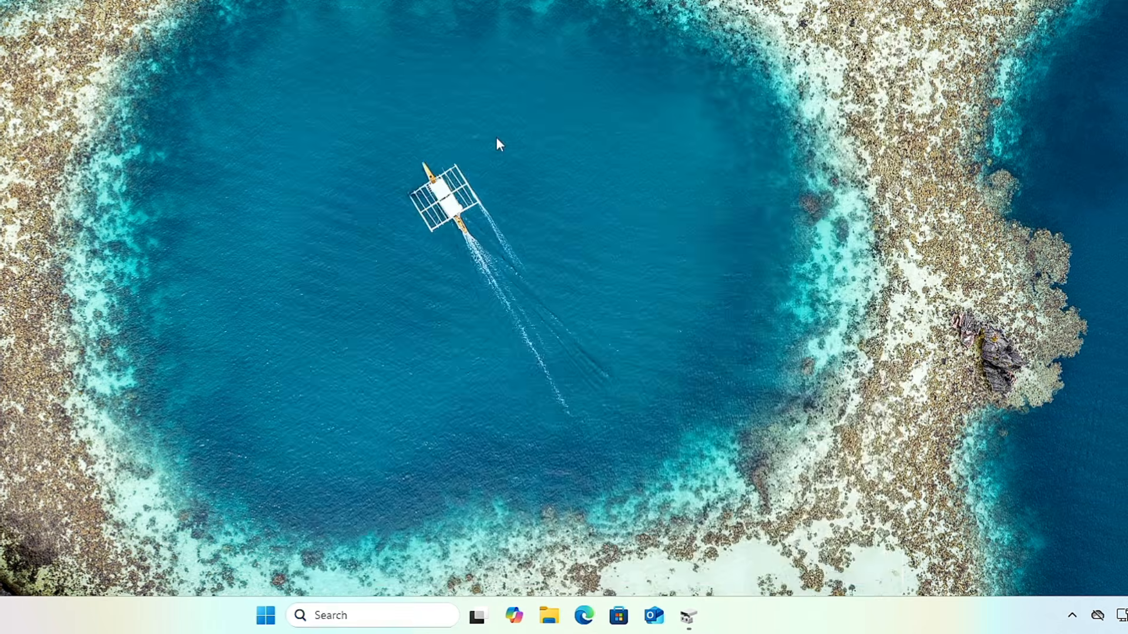
pyautogui.click(424, 323)
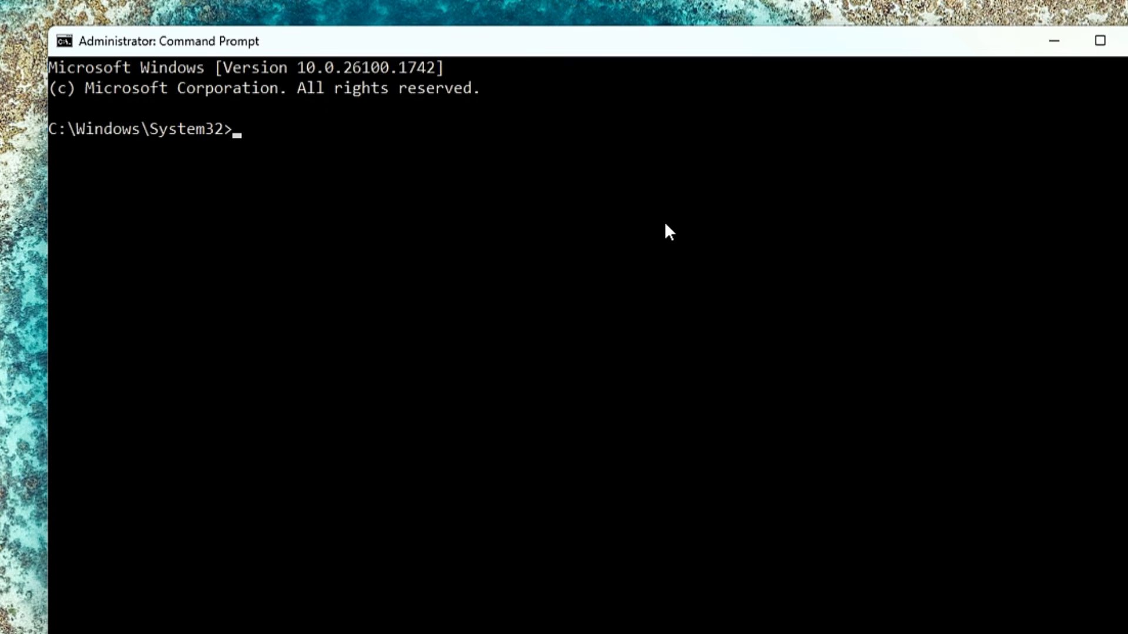
# Disable the Windows Recovery Environment by running the command reagentc /disable
pyautogui.write('reagen')
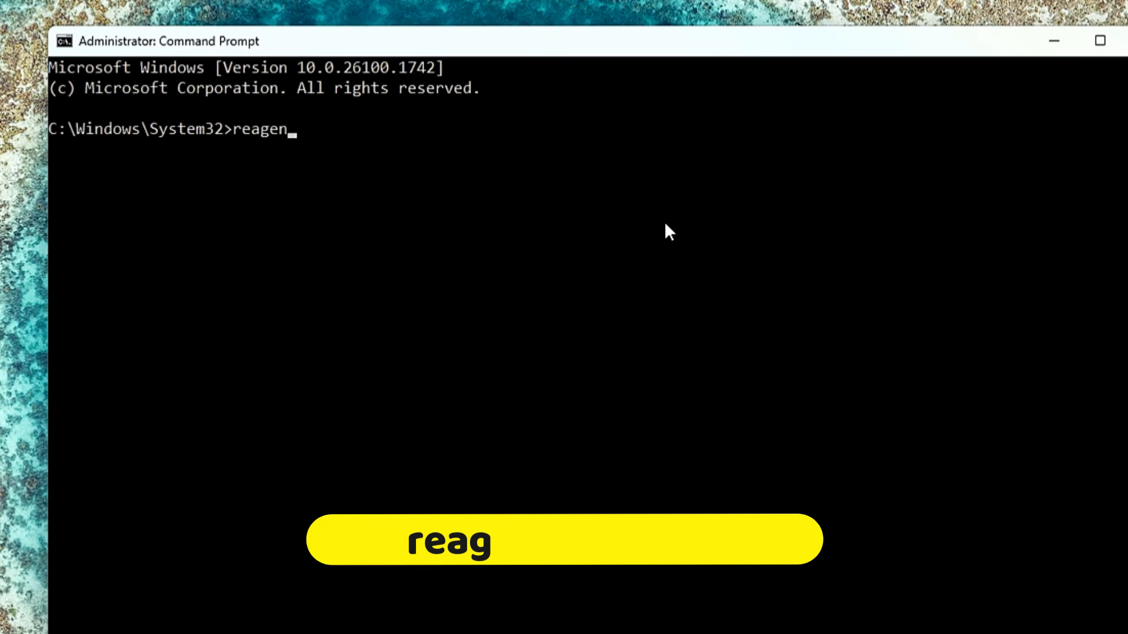
pyautogui.write('tc /')
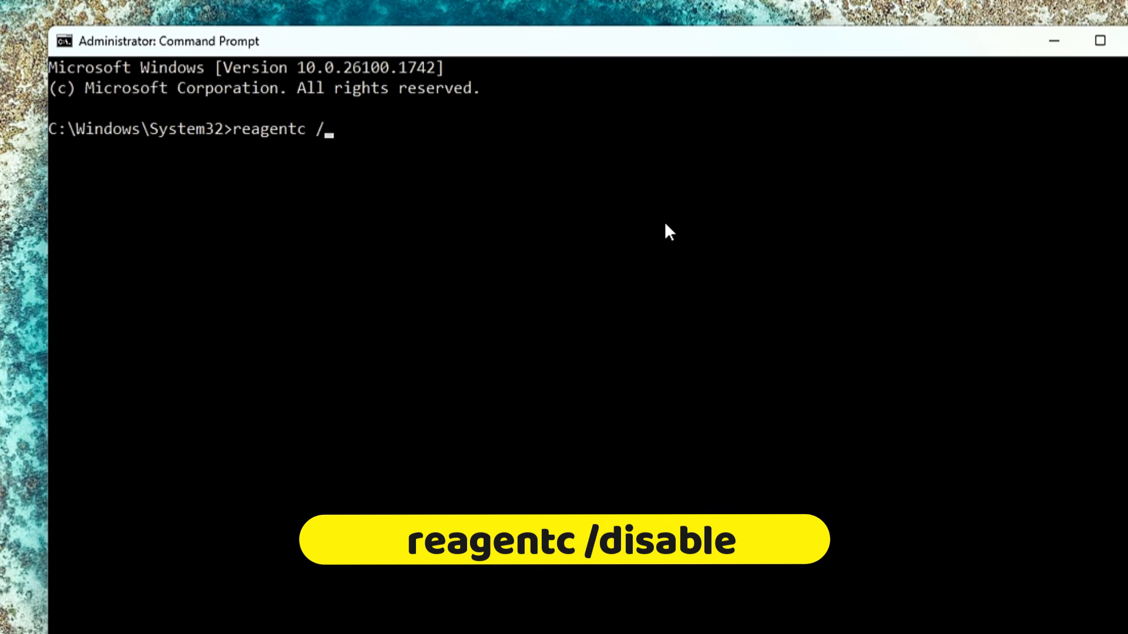
pyautogui.write('disable')
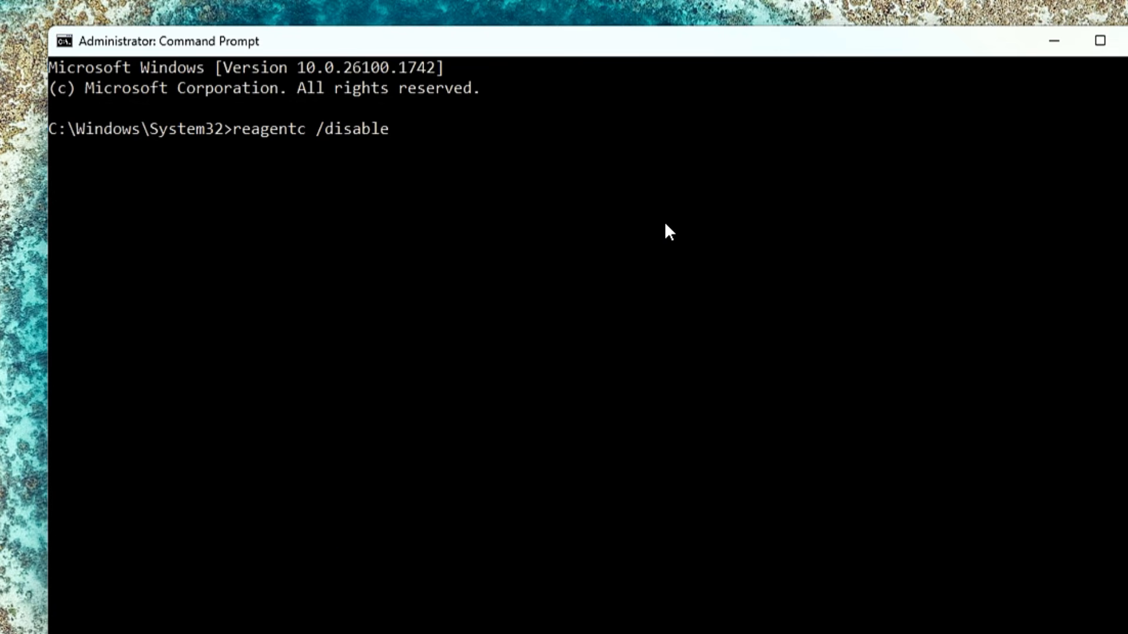
pyautogui.press('Return')
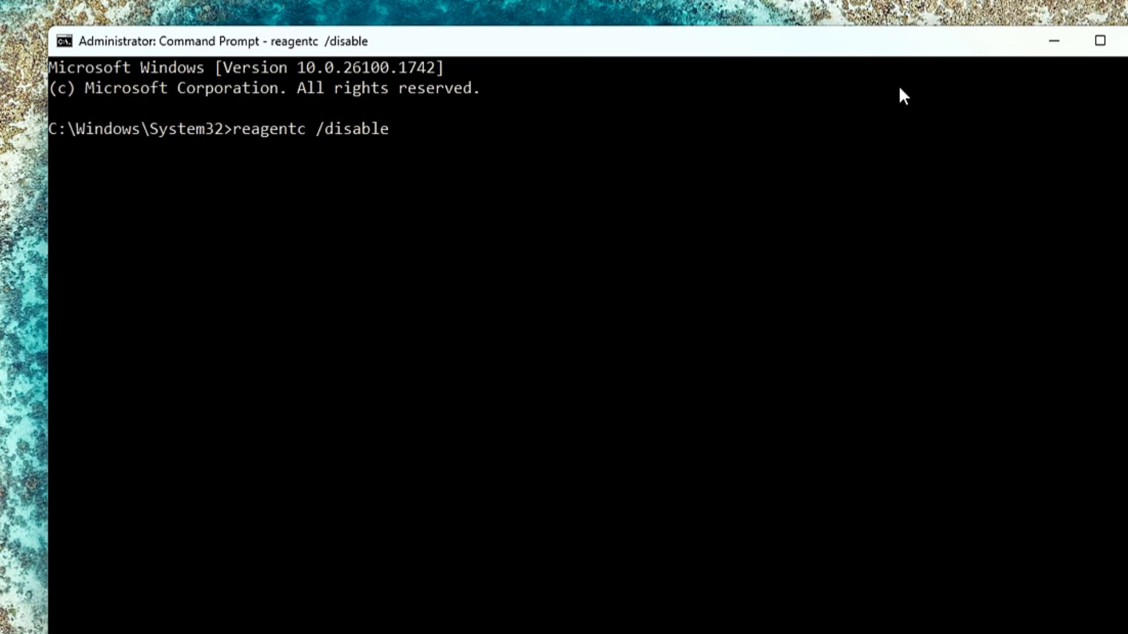
pyautogui.click(670, 270)
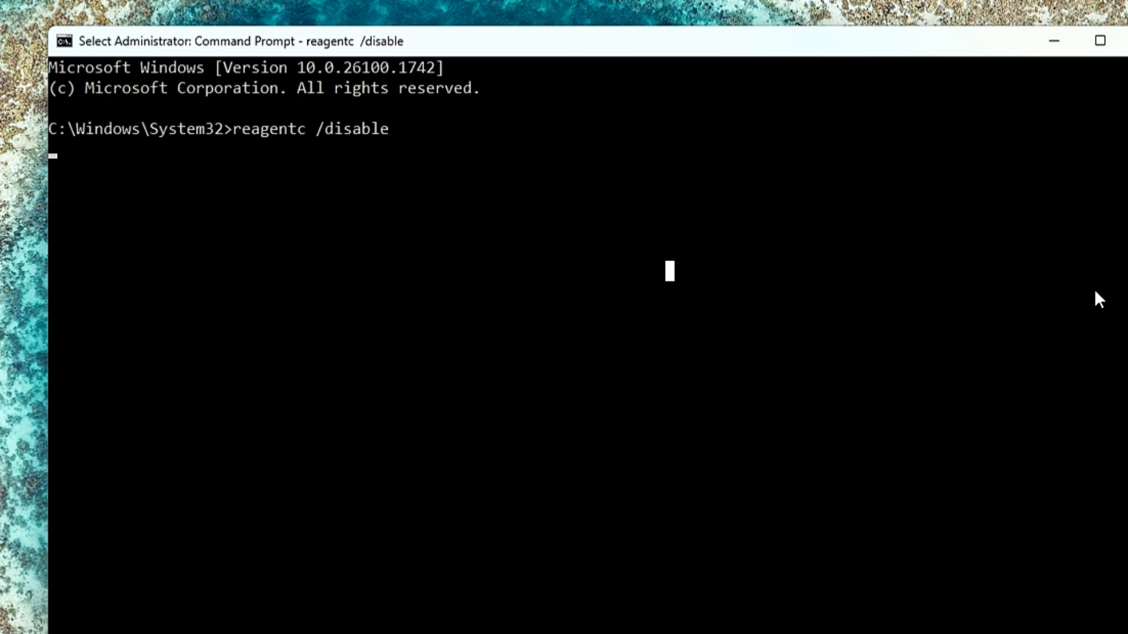
pyautogui.press('Return')
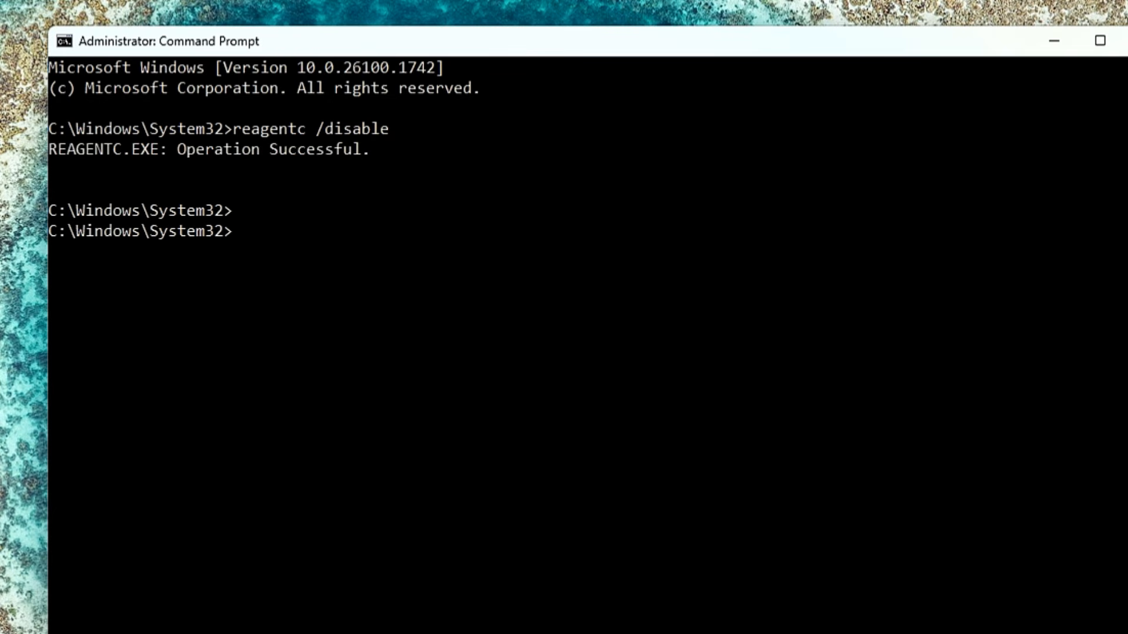
# Start diskpart in the elevated command prompt and run list disk to show the available disks
pyautogui.write('diskpart')
pyautogui.press('Return')
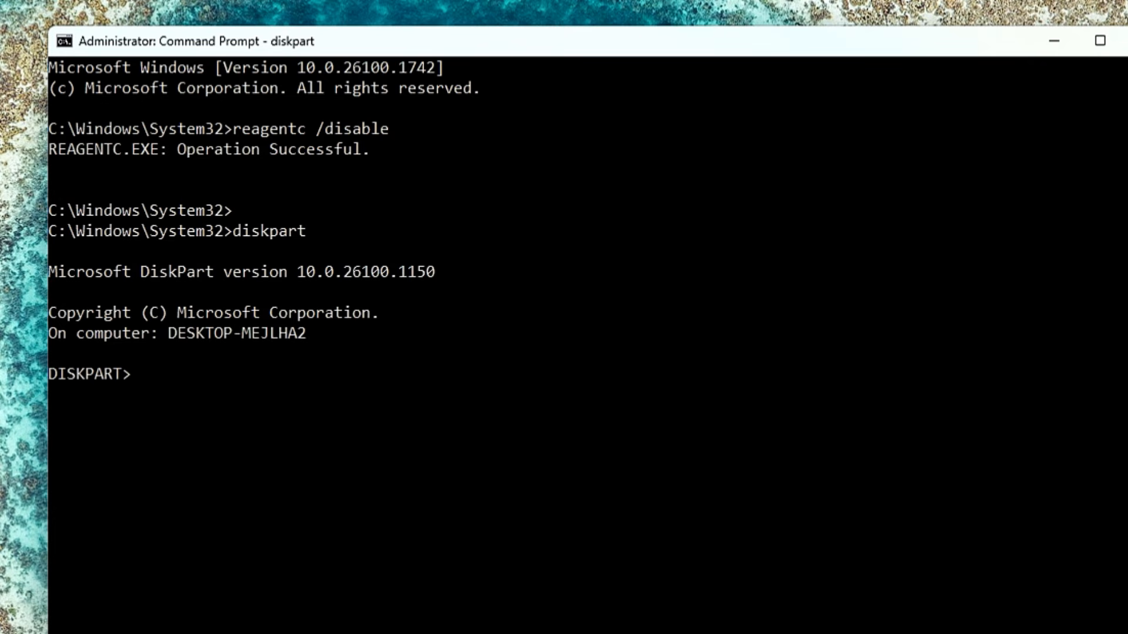
pyautogui.write('list disk')
pyautogui.press('Return')
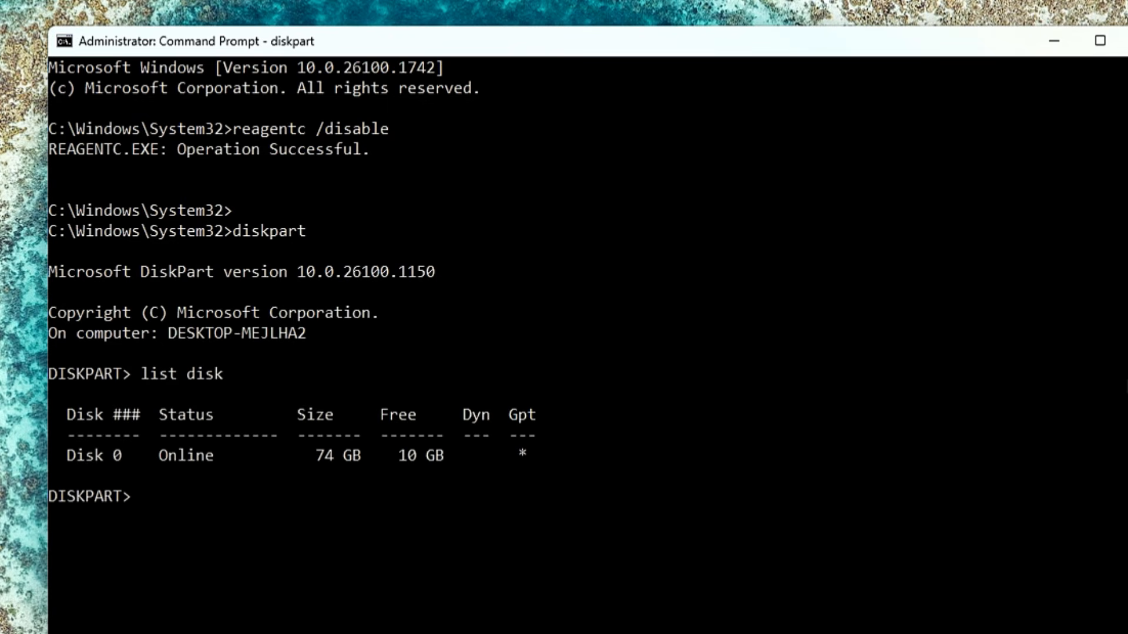
# Select disk 0 in DiskPart and list its partitions
pyautogui.scroll(-2, 1010, 381)
pyautogui.scroll(-1, 1011, 386)
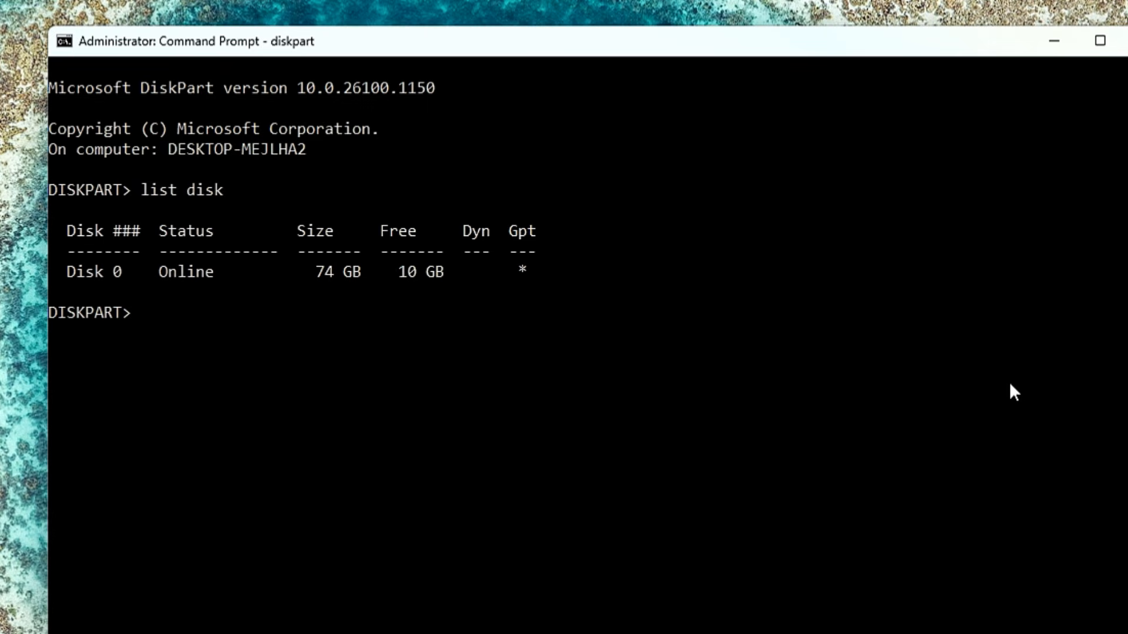
pyautogui.write('select dus')
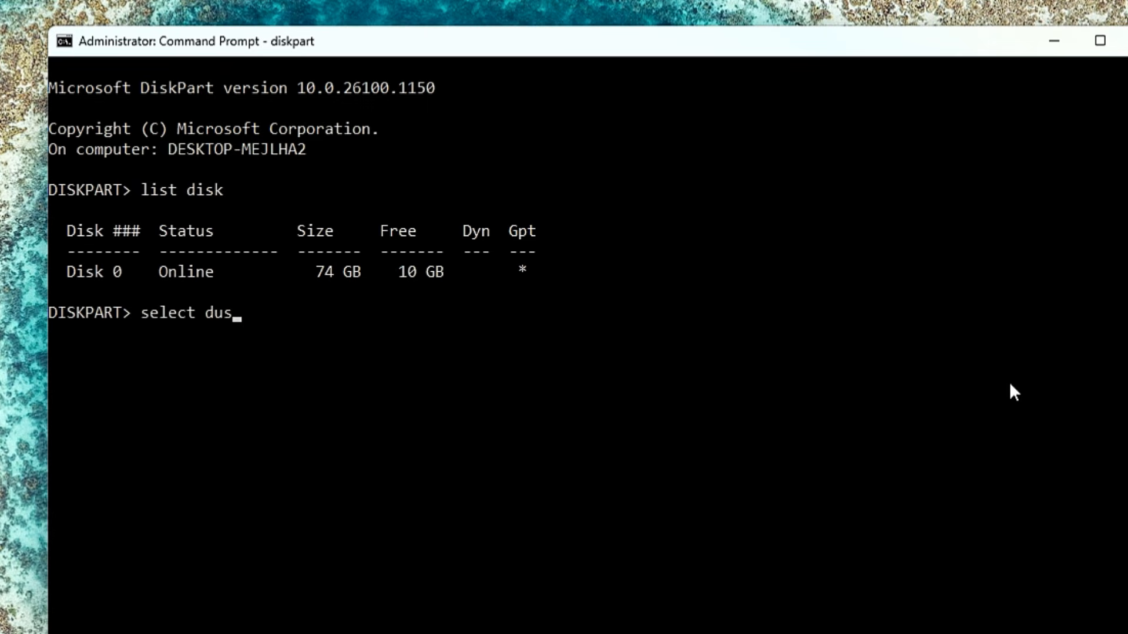
pyautogui.press('BackSpace')
pyautogui.press('BackSpace')
pyautogui.write('isk 0')
pyautogui.press('Return')
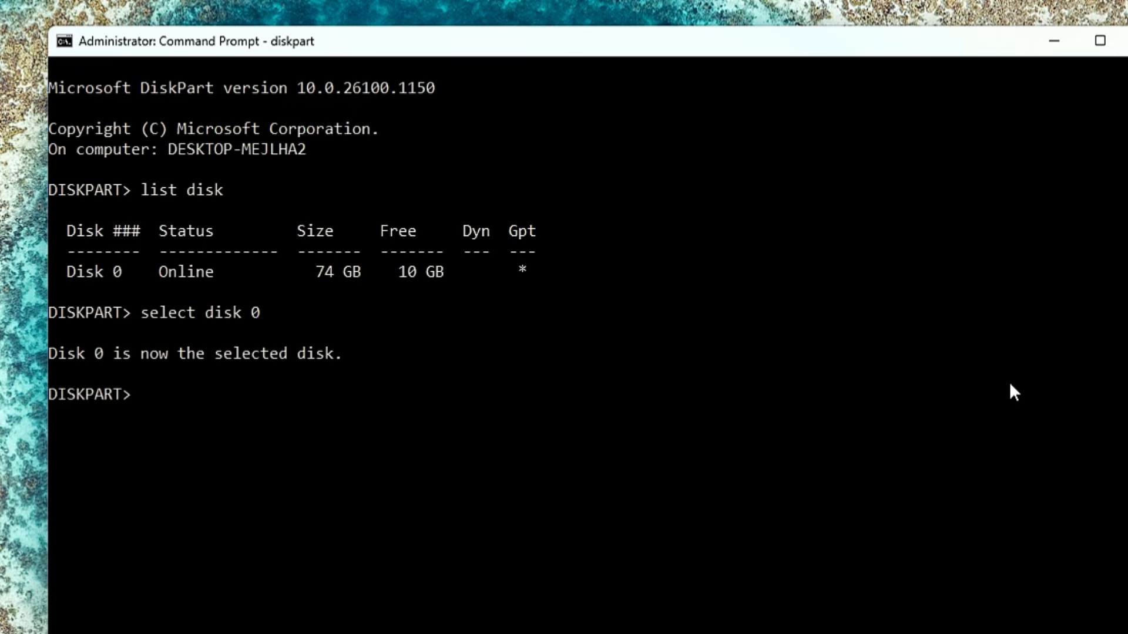
pyautogui.write('list partition')
pyautogui.press('Return')
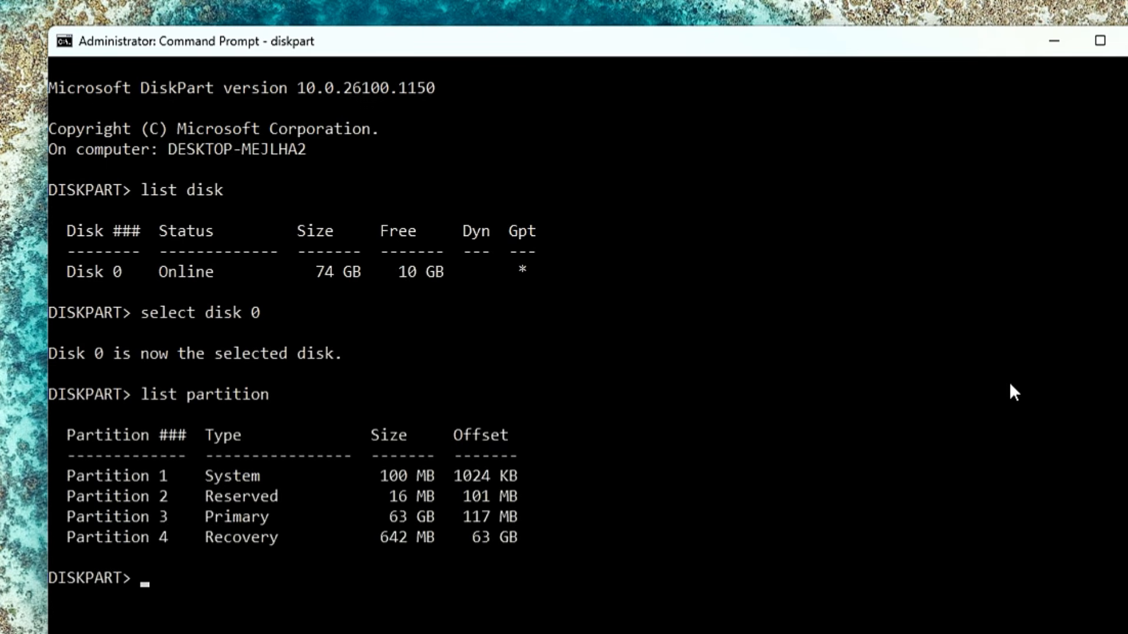
# Identify the Recovery partition in the list and select it with select partition 4
pyautogui.scroll(-3, 390, 252)
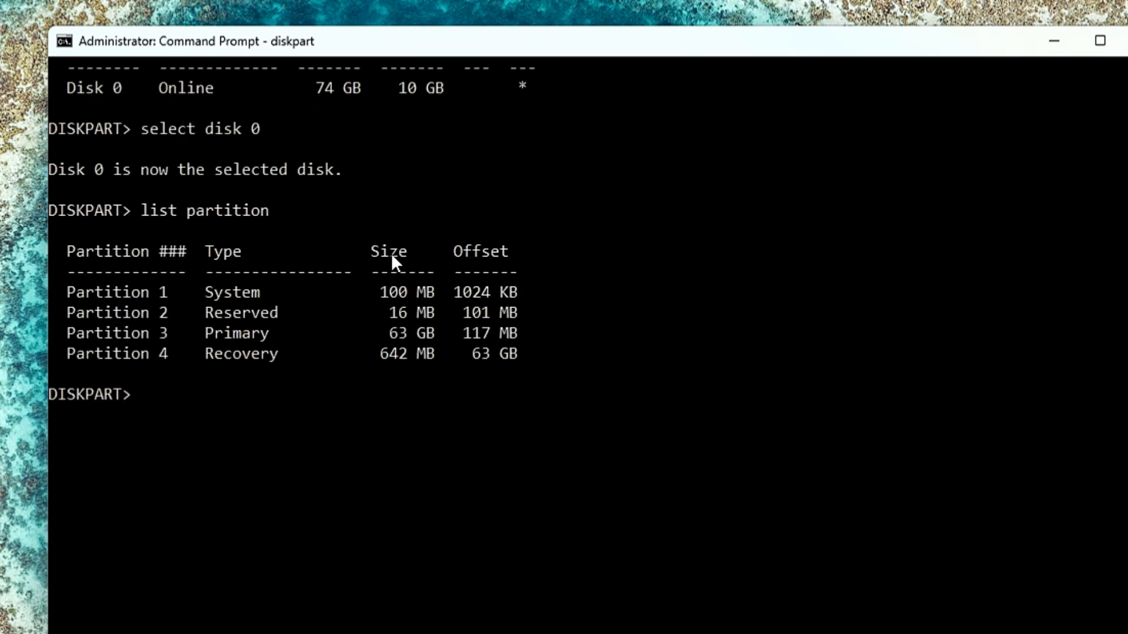
pyautogui.moveTo(203, 353); pyautogui.dragTo(274, 352)
pyautogui.moveTo(379, 354); pyautogui.dragTo(435, 355)
pyautogui.click(371, 395)
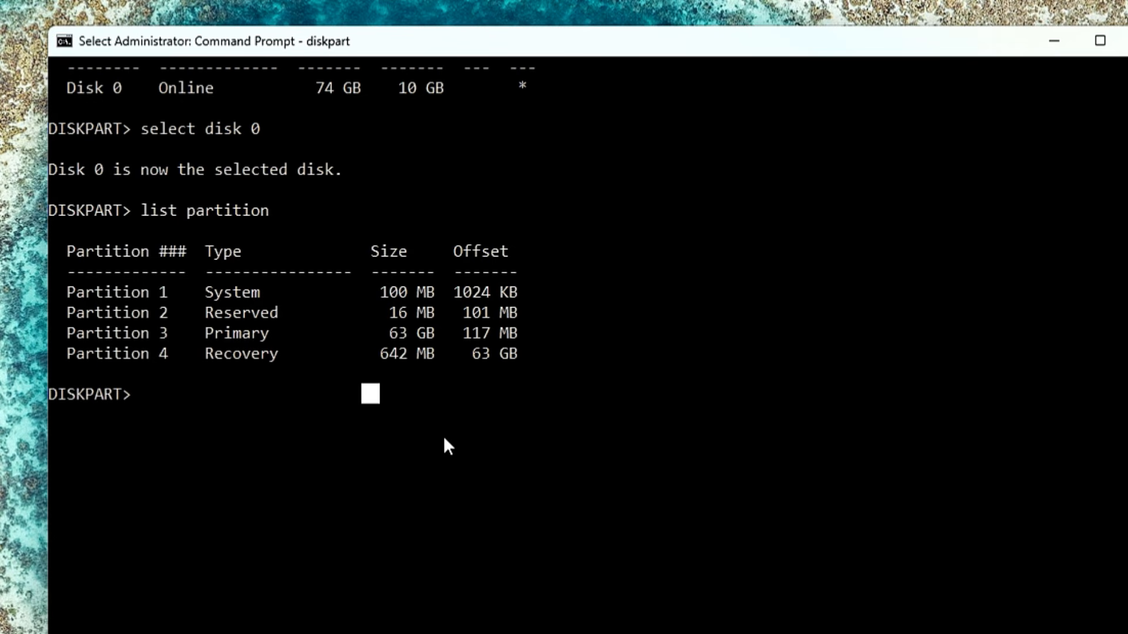
pyautogui.press('Escape')
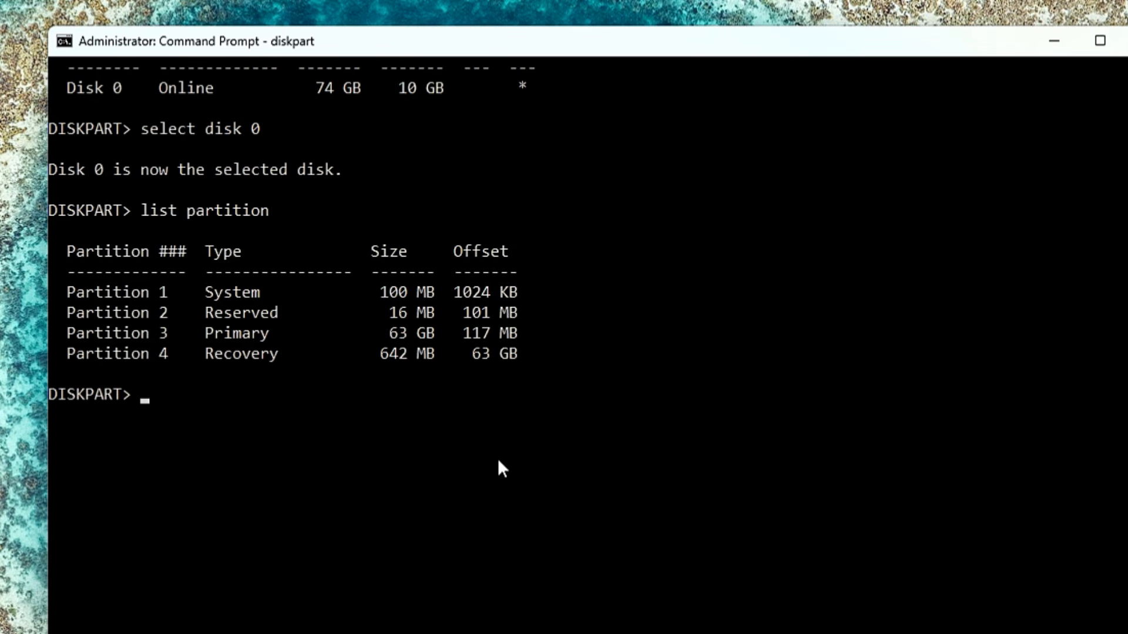
pyautogui.write('select partiti')
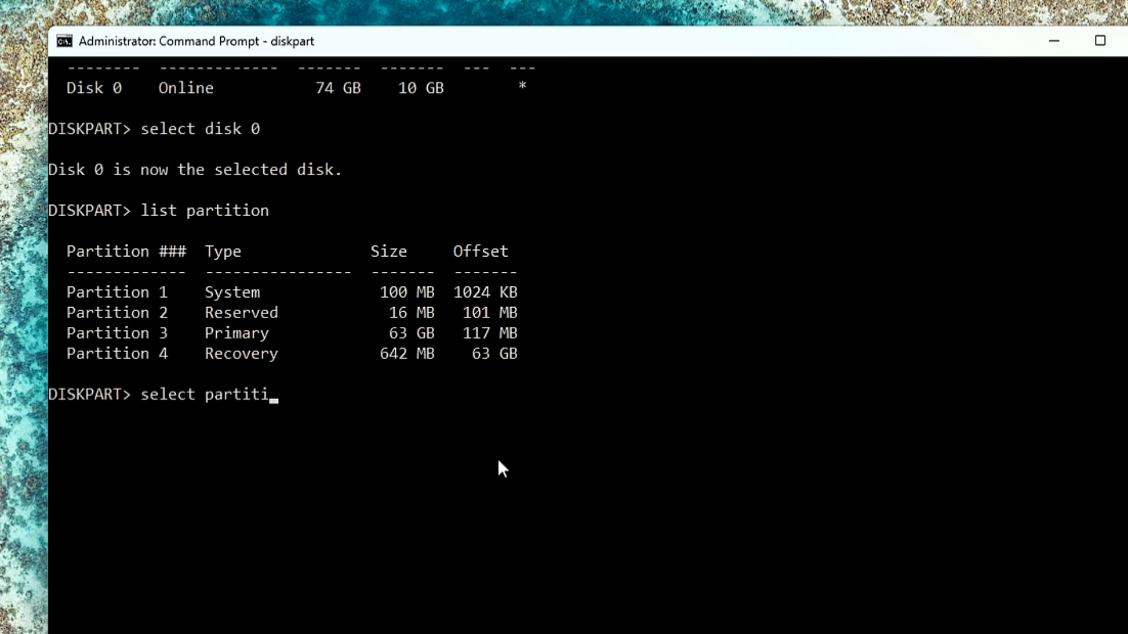
pyautogui.write('on 4')
pyautogui.press('Return')
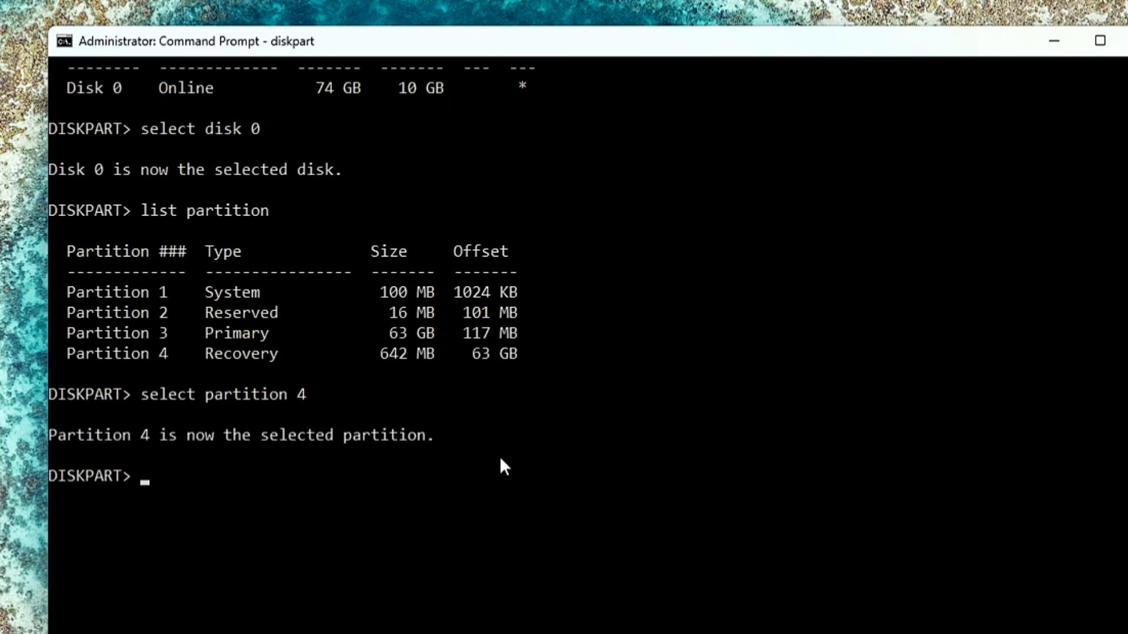
# Display the selected partition's details with detail partition and examine its Type ID and Attrib value
pyautogui.write('detail par')
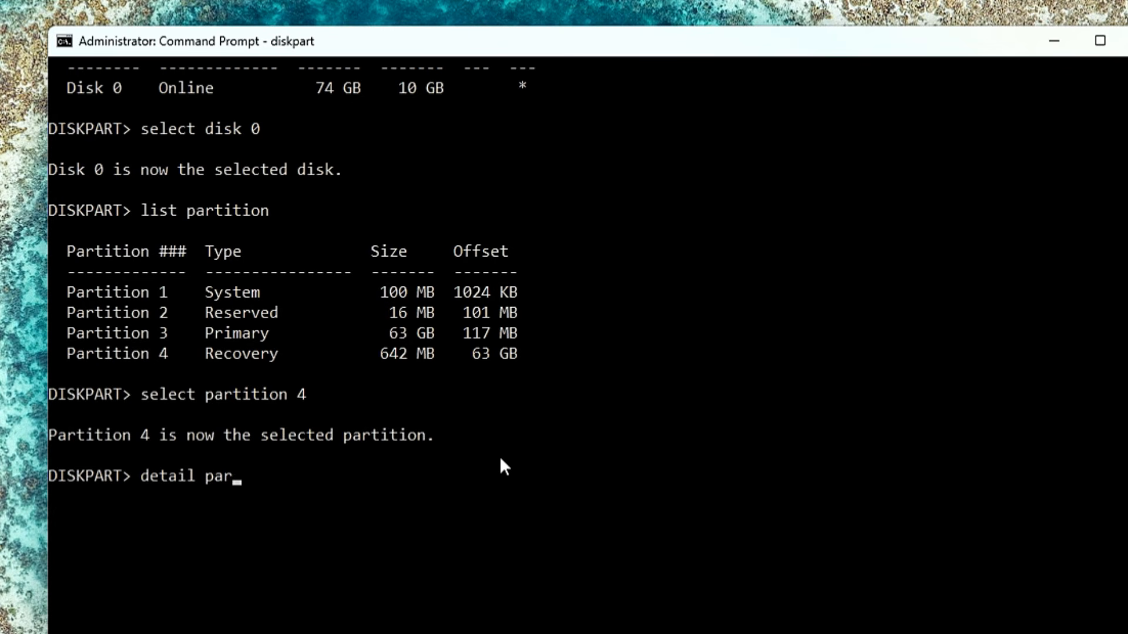
pyautogui.write('tition')
pyautogui.press('Return')
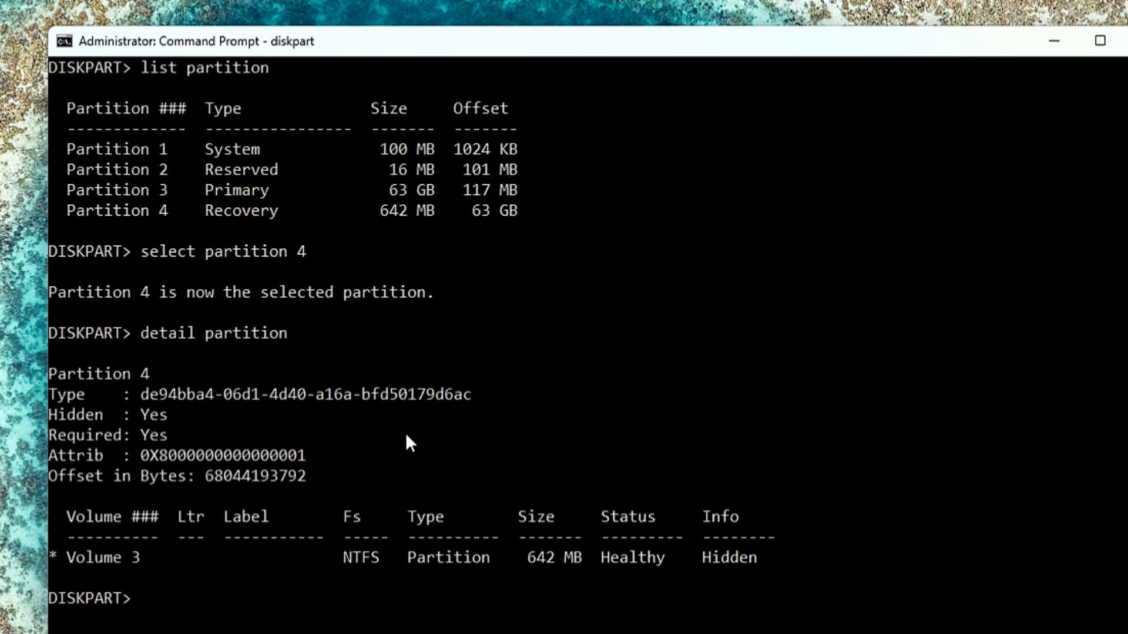
pyautogui.scroll(-1, 409, 443)
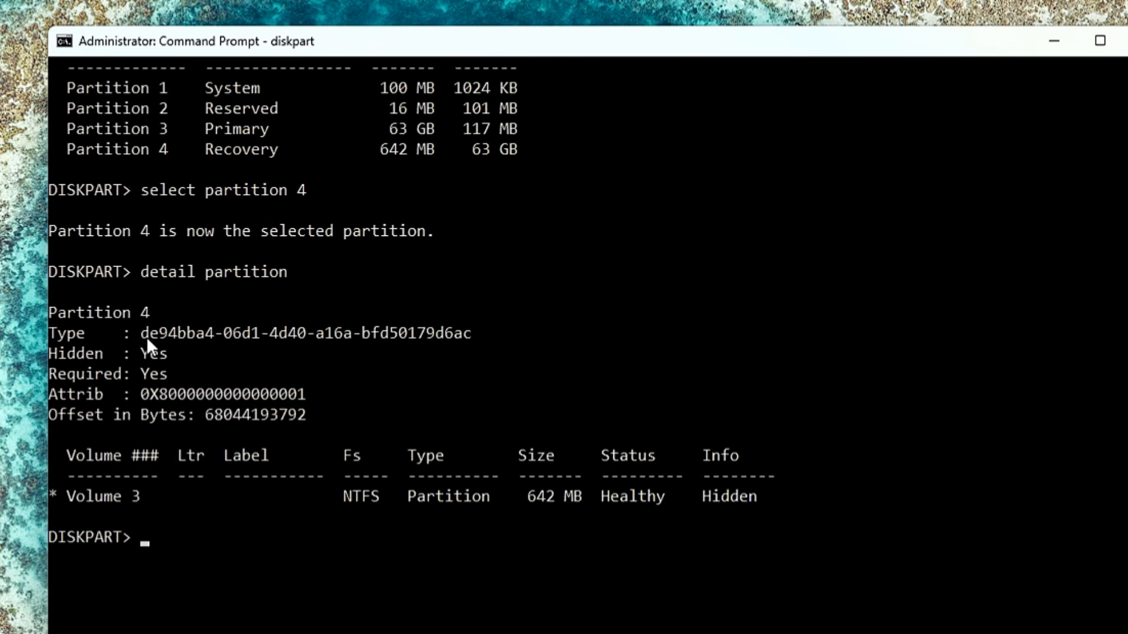
pyautogui.moveTo(137, 334); pyautogui.dragTo(478, 334)
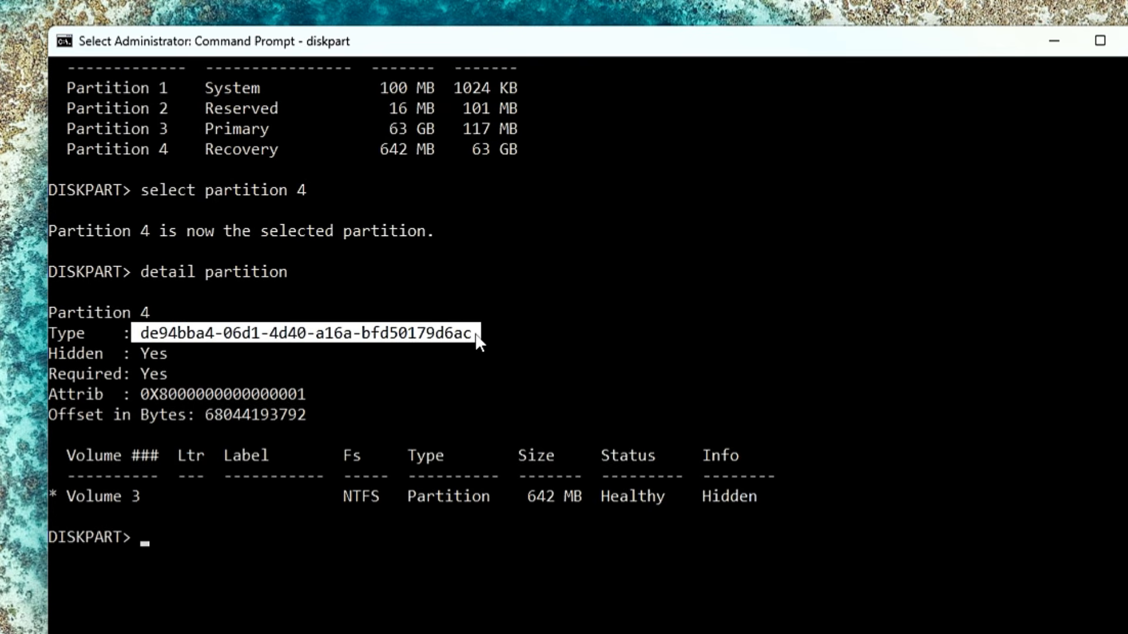
pyautogui.moveTo(139, 395); pyautogui.dragTo(322, 395)
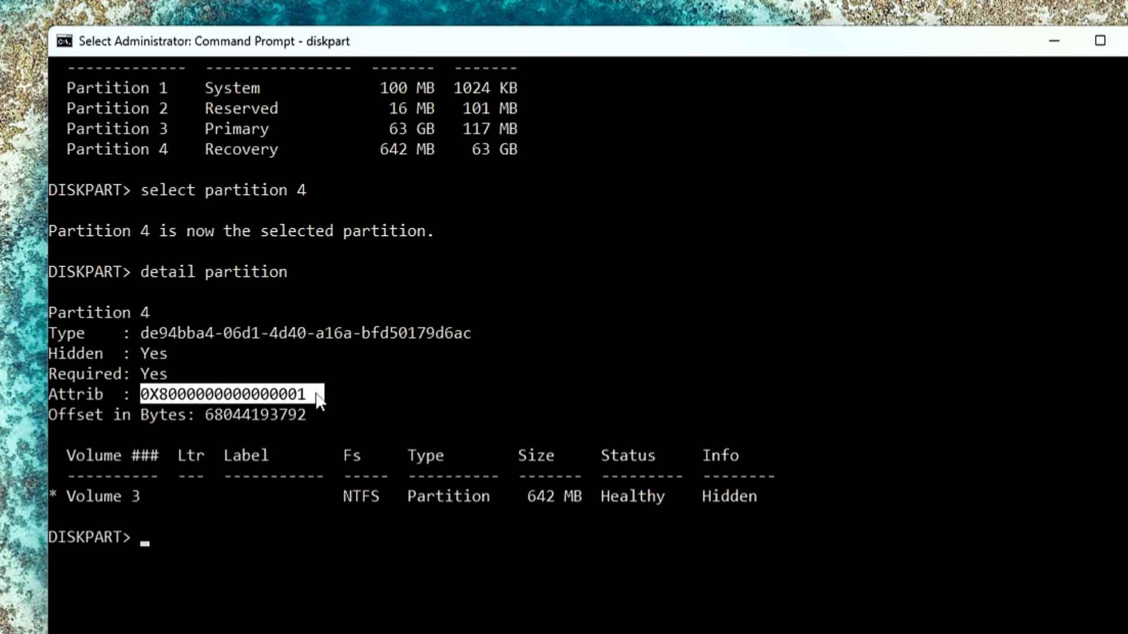
pyautogui.click(385, 376)
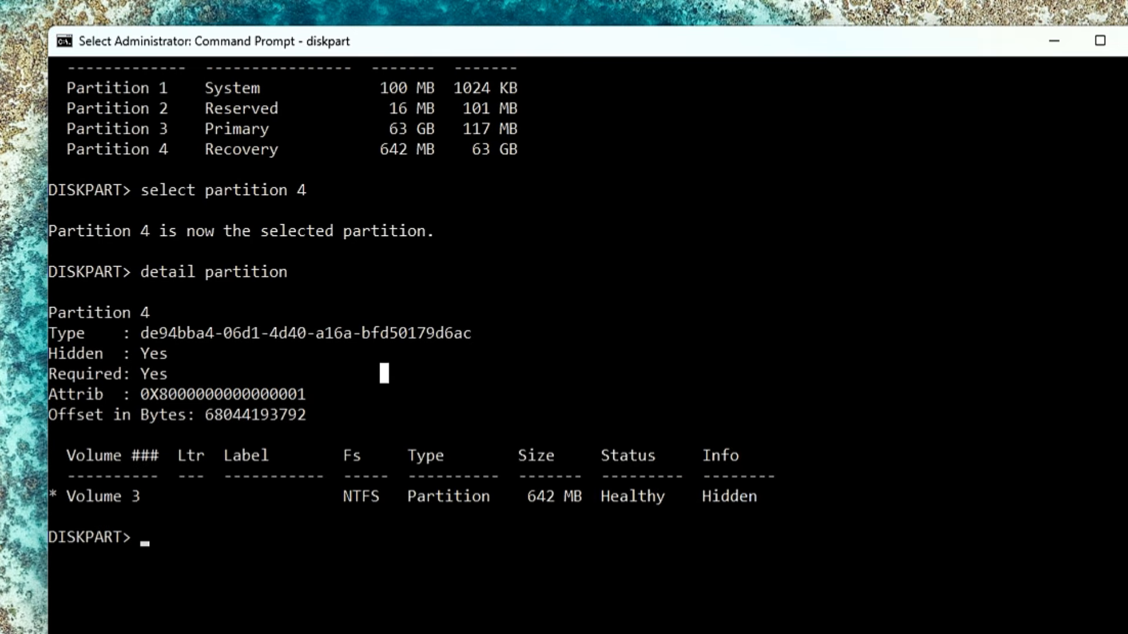
# Open Notepad and position its blank document window over the command prompt
pyautogui.press('super+s')
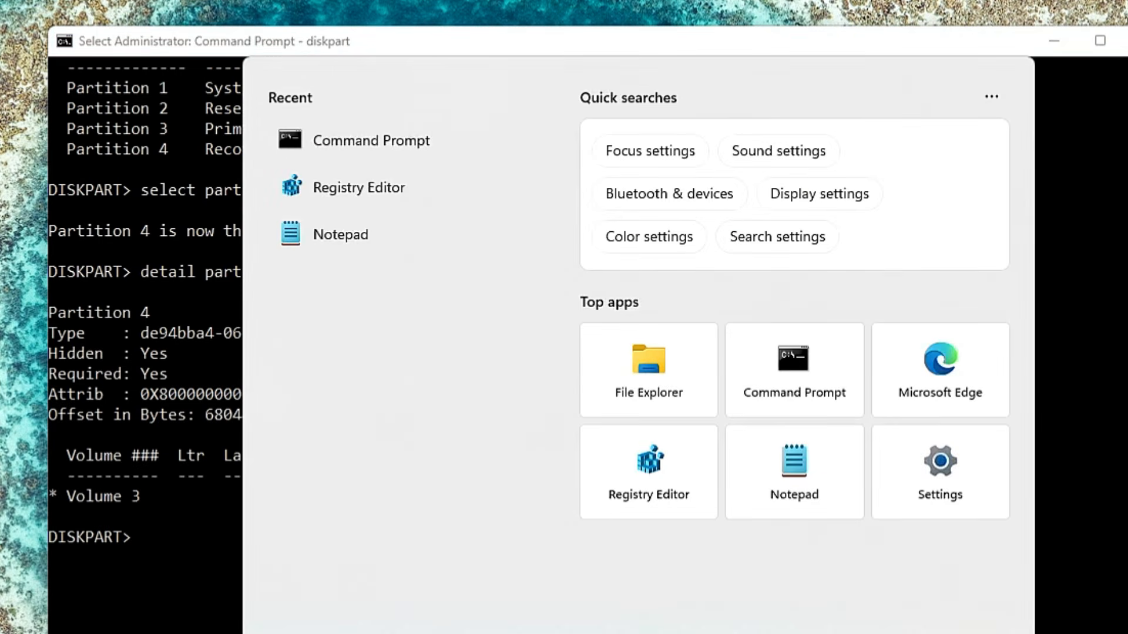
pyautogui.write('notepad')
pyautogui.click(684, 346)
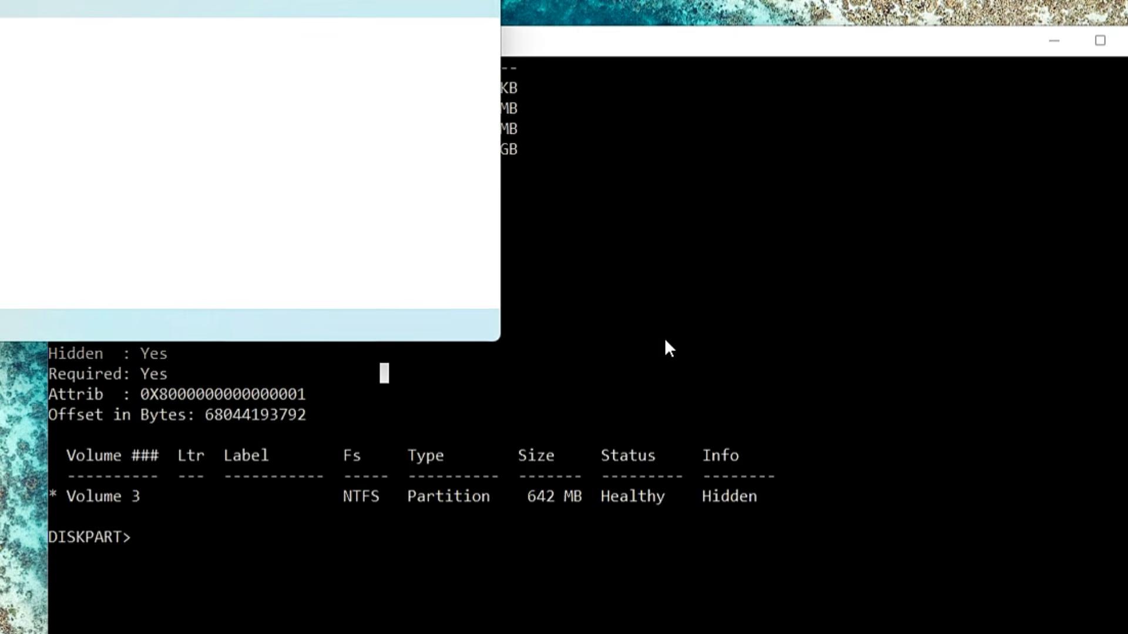
pyautogui.moveTo(235, 0); pyautogui.dragTo(933, 141)
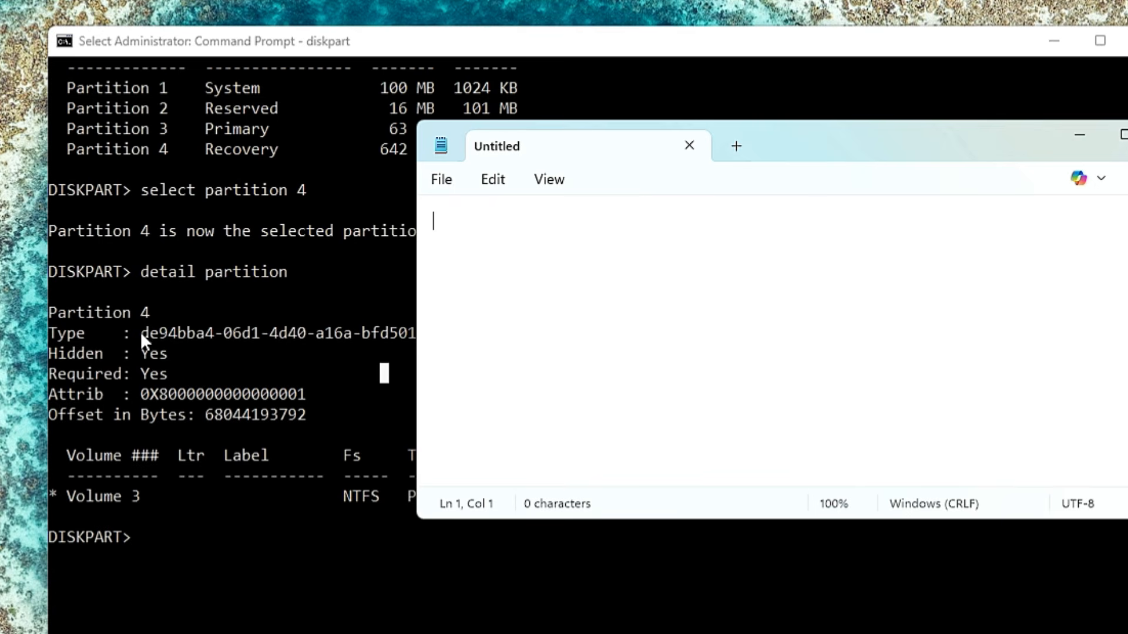
# Copy the Type line with its ID from the DiskPart partition details into the blank Notepad document
pyautogui.click(61, 331)
pyautogui.moveTo(51, 332); pyautogui.dragTo(507, 333)
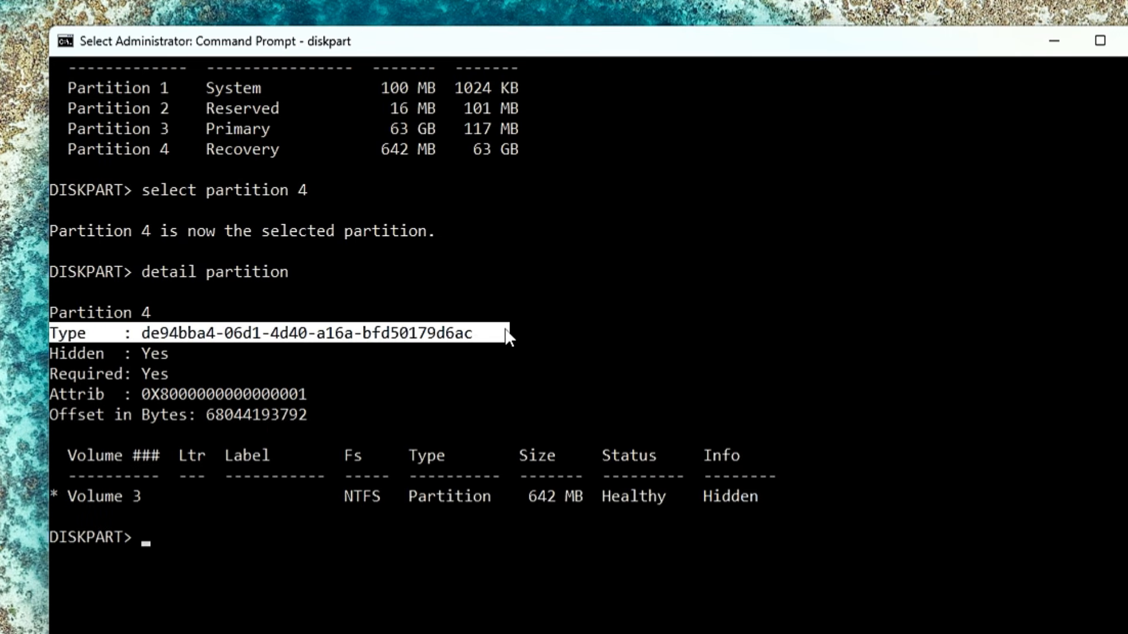
pyautogui.hotkey('ctrl', 'c')
pyautogui.hotkey('alt', 'Tab')
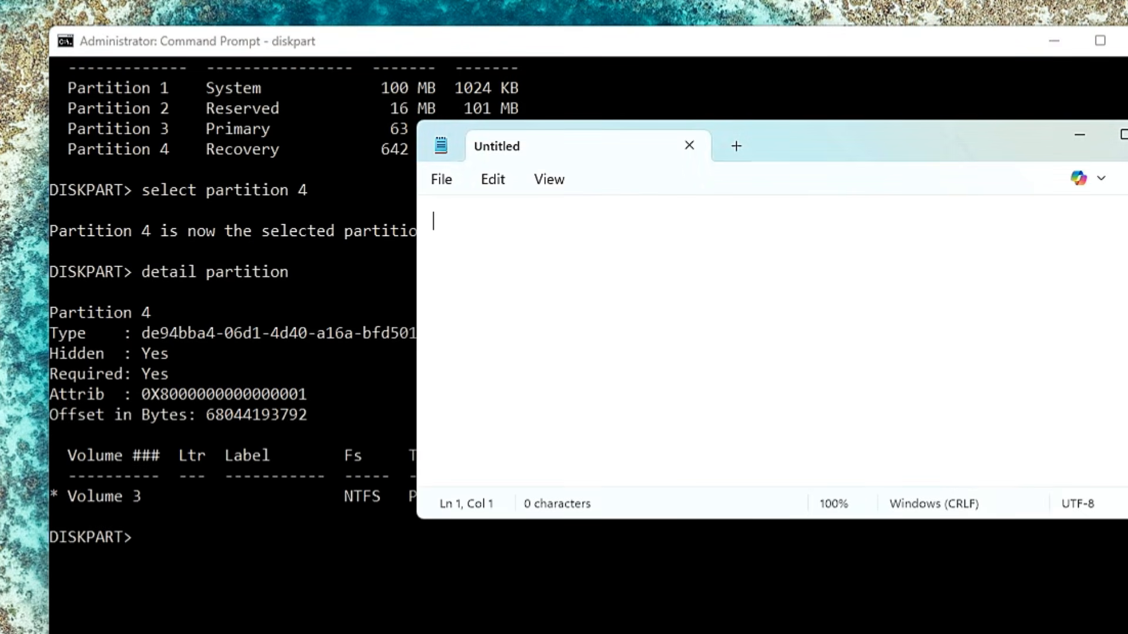
pyautogui.hotkey('ctrl', 'v')
# Copy the Attrib line from the partition details onto a second line of the Notepad document
pyautogui.click(76, 395)
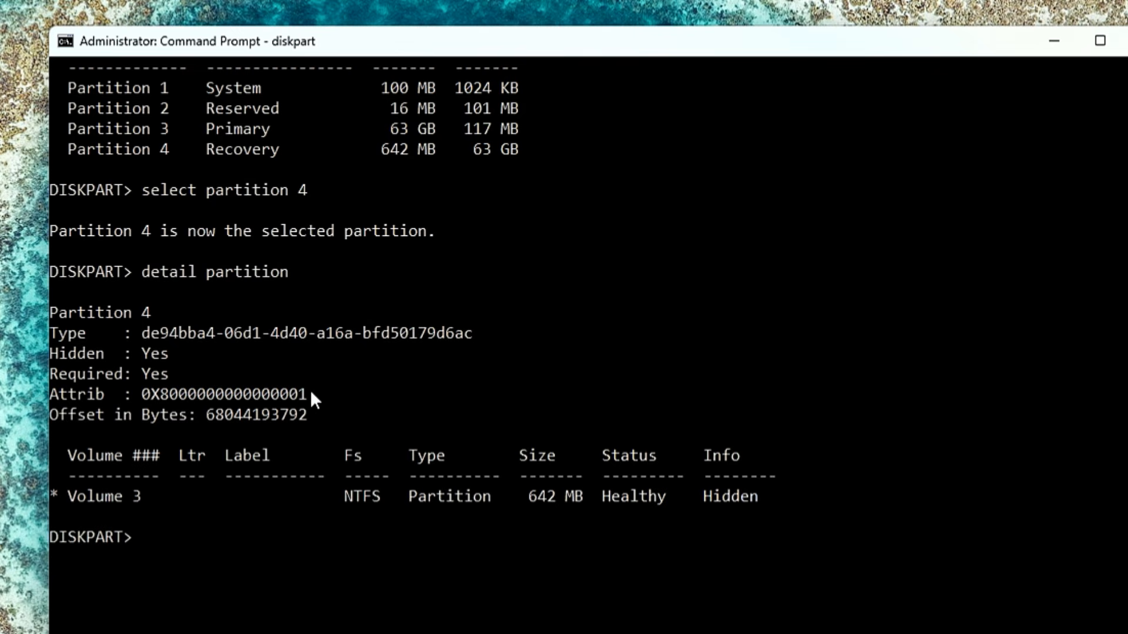
pyautogui.moveTo(312, 395); pyautogui.dragTo(49, 395)
pyautogui.hotkey('ctrl', 'c')
pyautogui.hotkey('alt', 'Tab')
pyautogui.press('Return')
pyautogui.hotkey('ctrl', 'v')
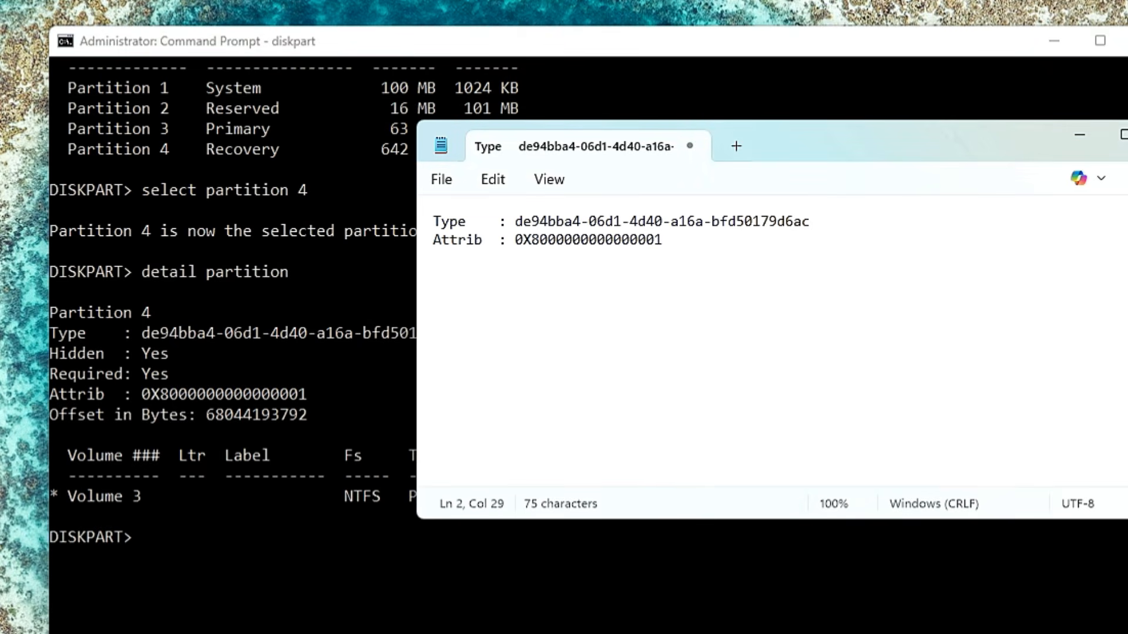
# Delete the selected recovery partition in DiskPart with delete partition override, and enter exit to leave DiskPart
pyautogui.click(235, 541)
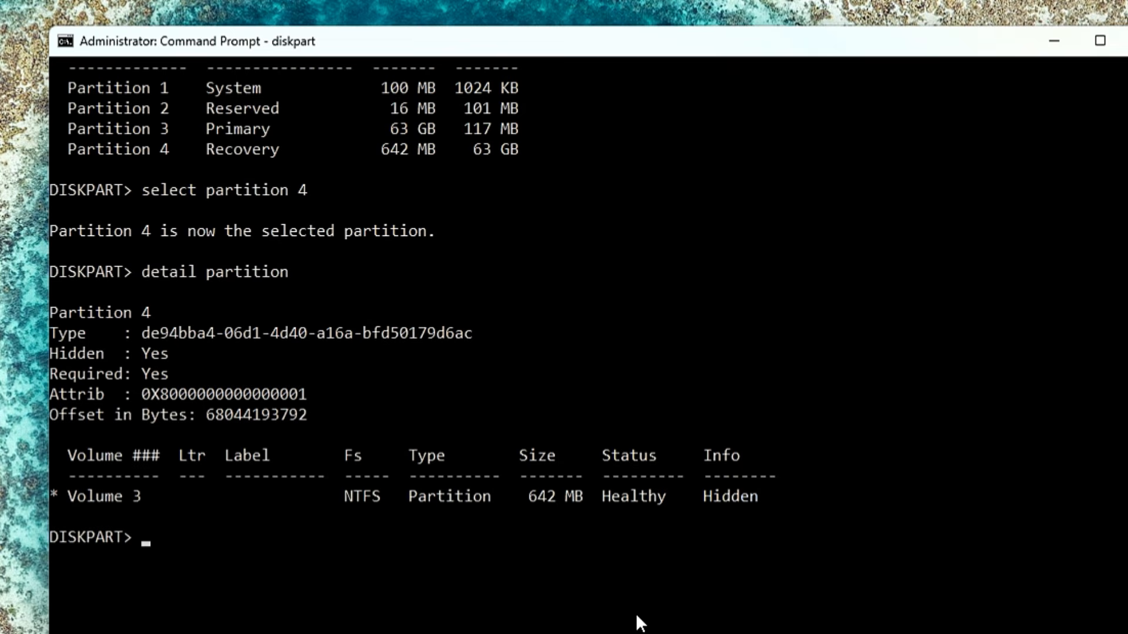
pyautogui.write('delete partition')
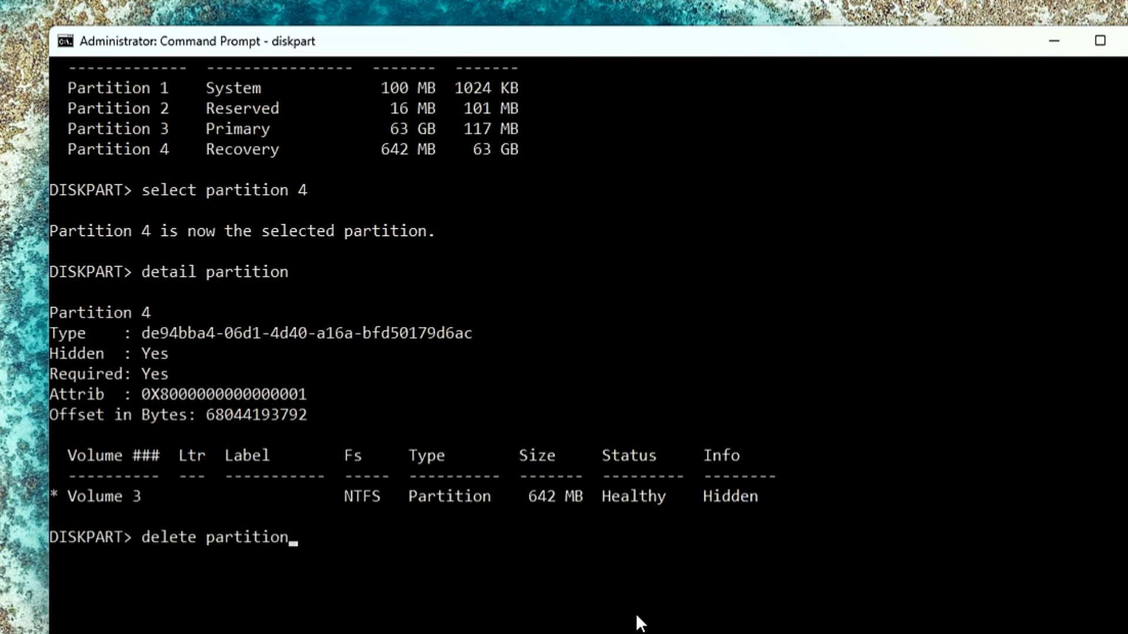
pyautogui.write(' override')
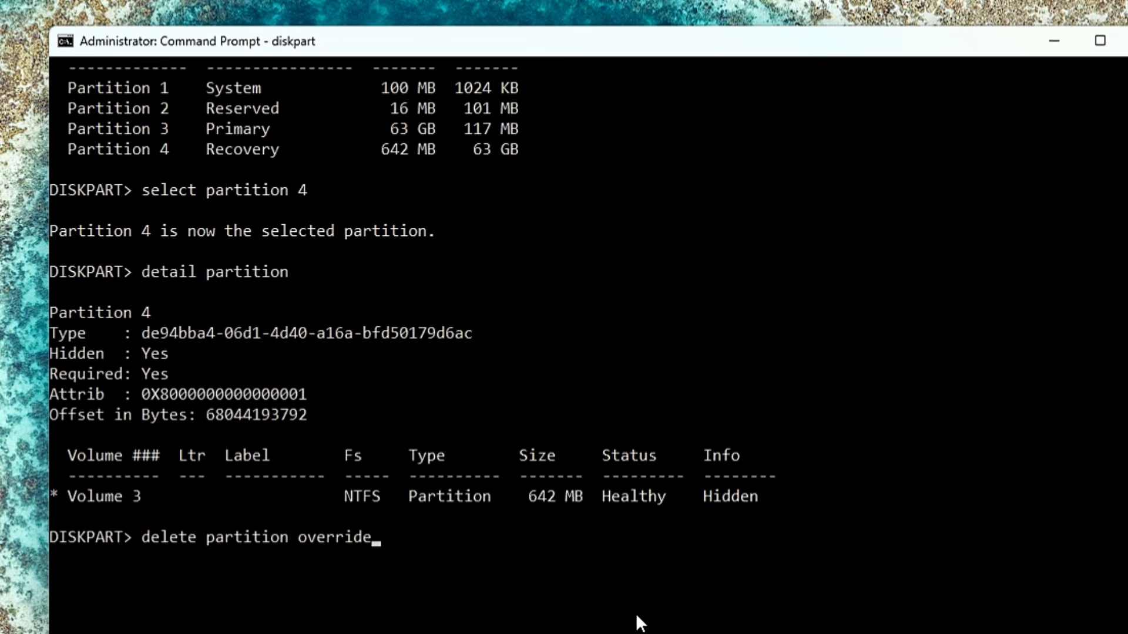
pyautogui.press('Return')
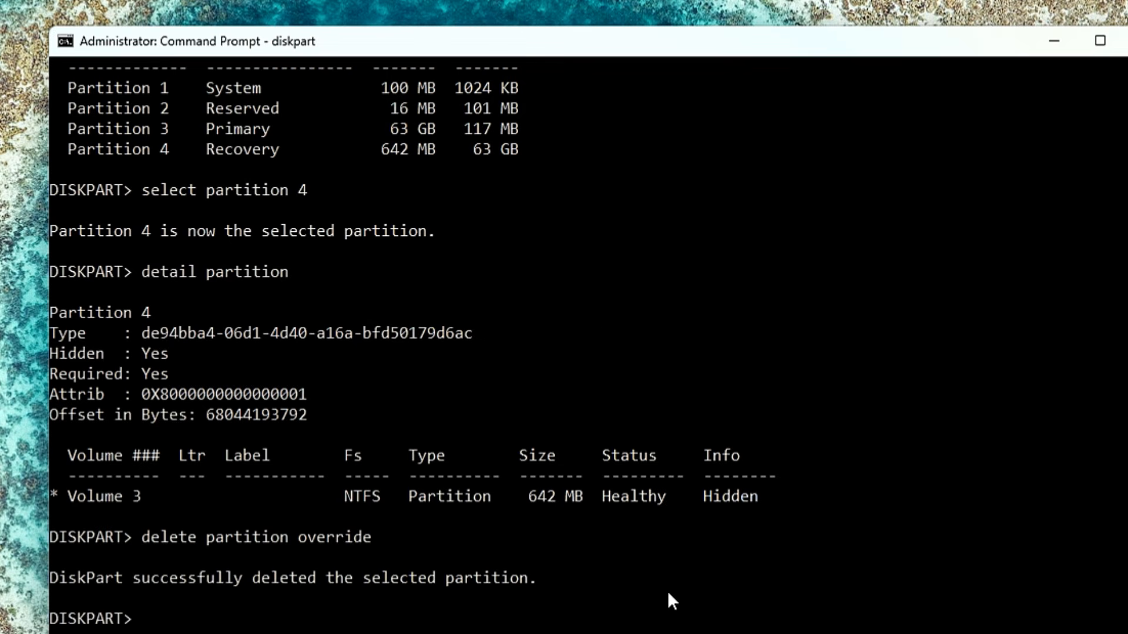
pyautogui.scroll(-2, 668, 591)
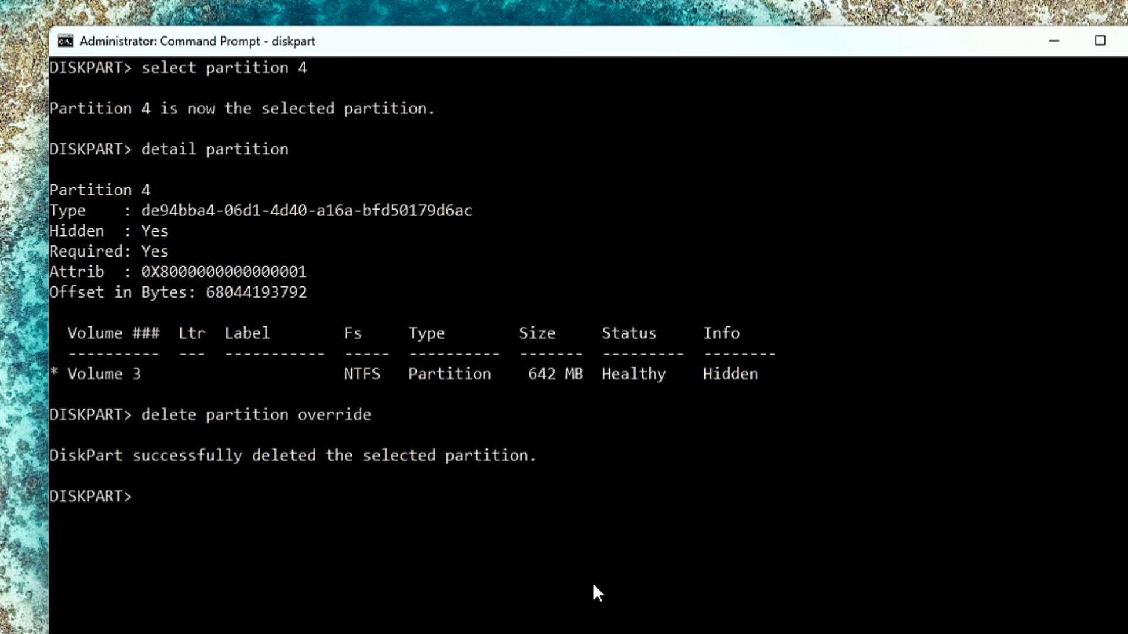
pyautogui.write('exit')
# Open Disk Management, reposition its window and select the unallocated space beside the C: volume on Disk 0
pyautogui.rightClick(383, 622)
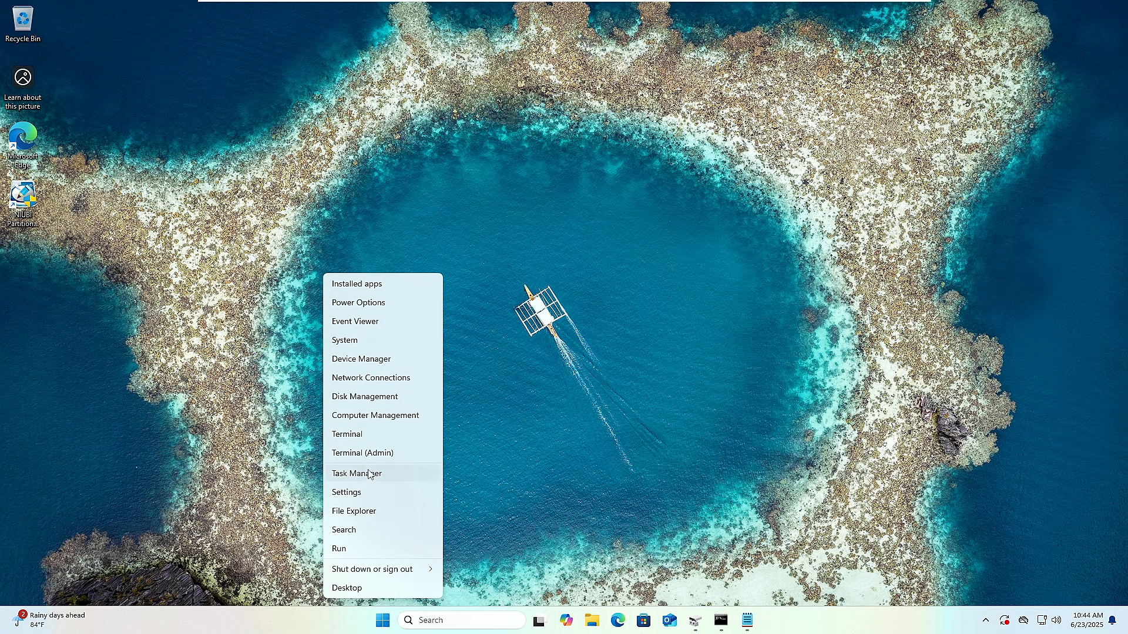
pyautogui.click(363, 396)
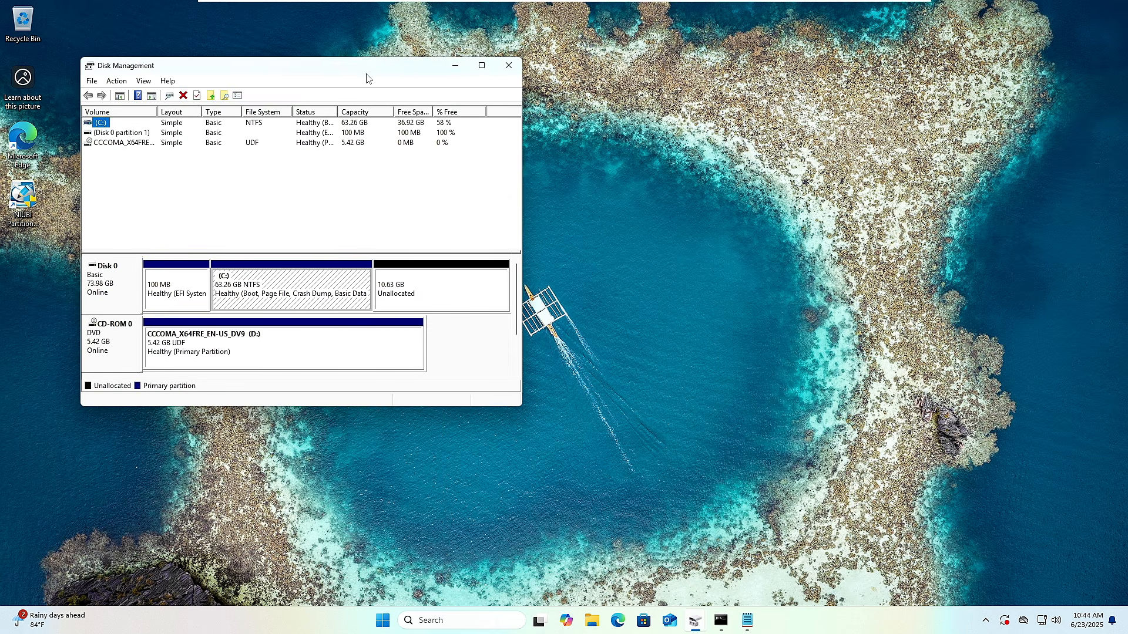
pyautogui.moveTo(357, 66); pyautogui.dragTo(498, 127)
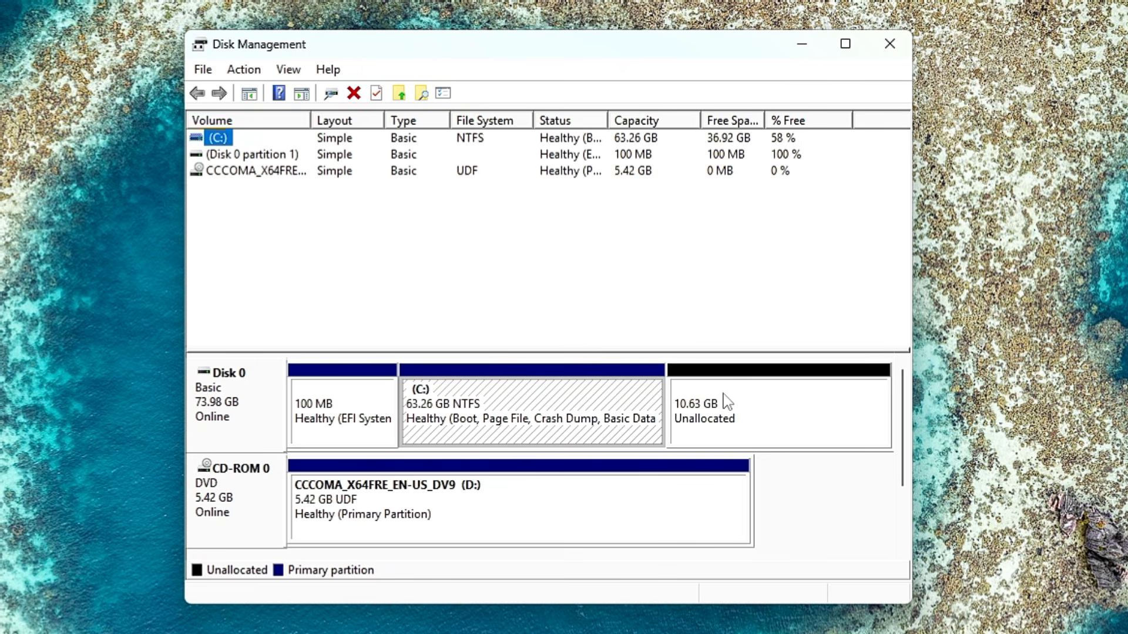
pyautogui.click(743, 402)
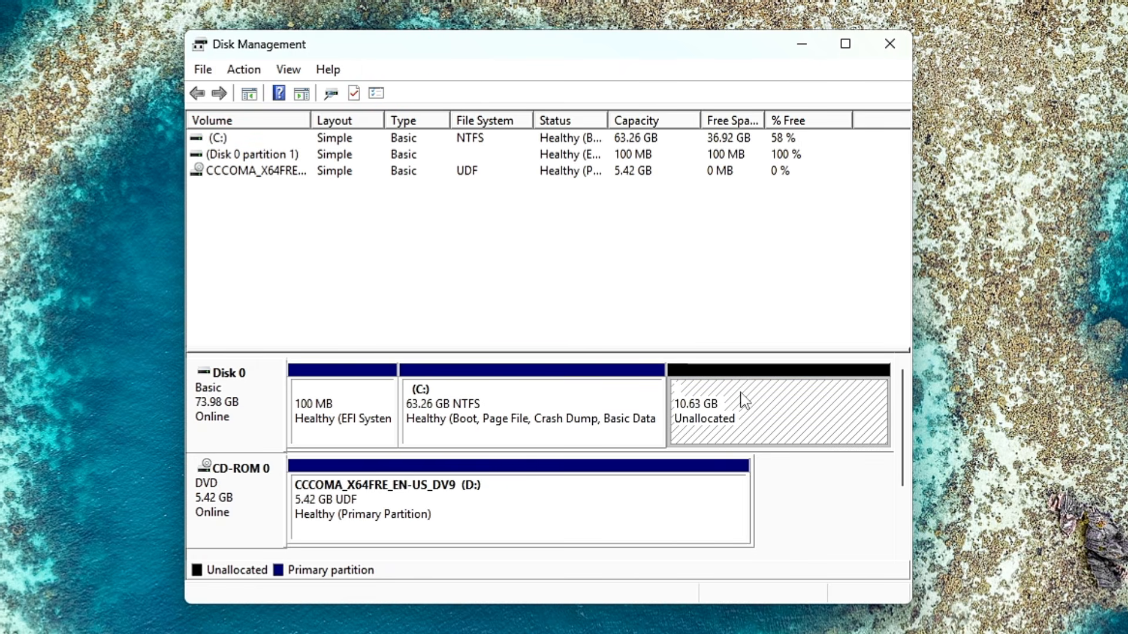
# Extend the C: volume by the full 10883 MB of unallocated space on Disk 0 with the Extend Volume Wizard
pyautogui.click(546, 408)
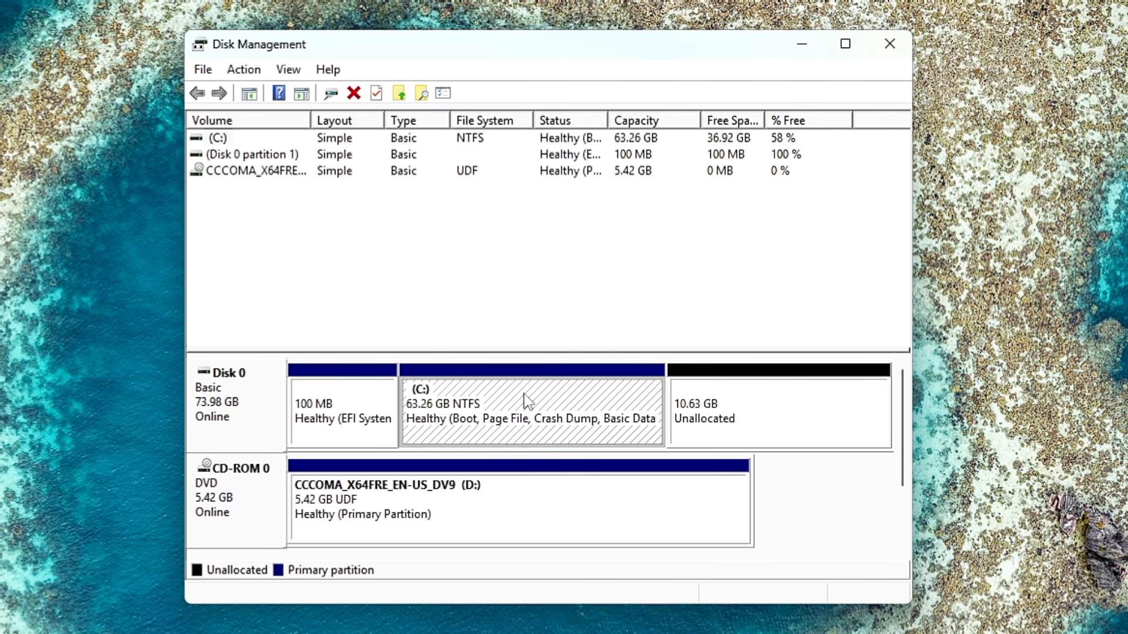
pyautogui.rightClick(524, 392)
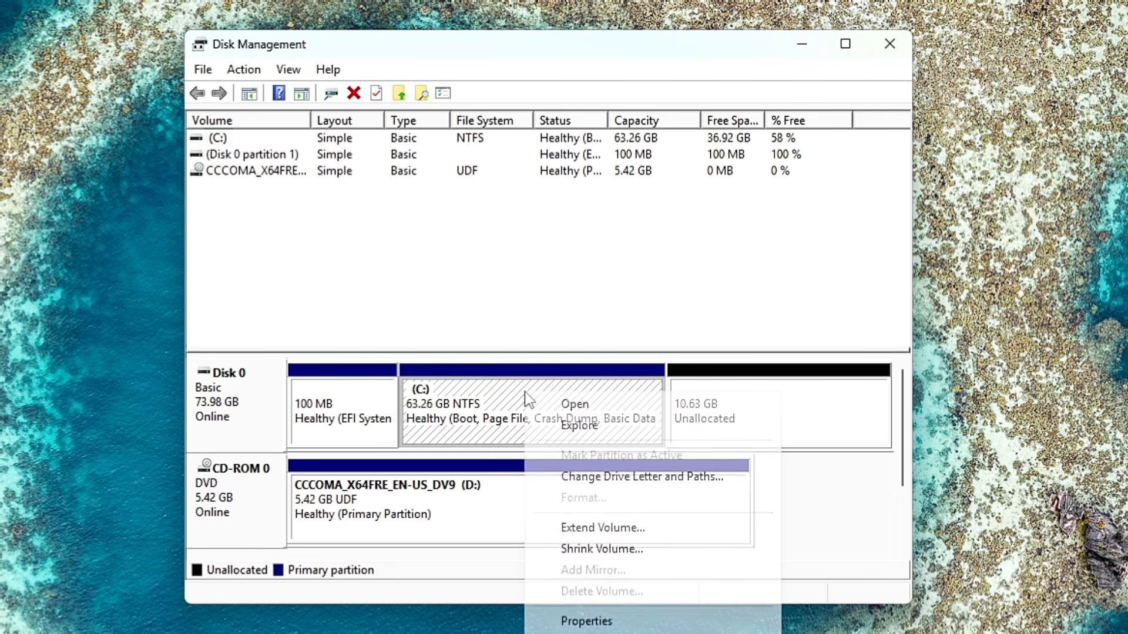
pyautogui.click(608, 528)
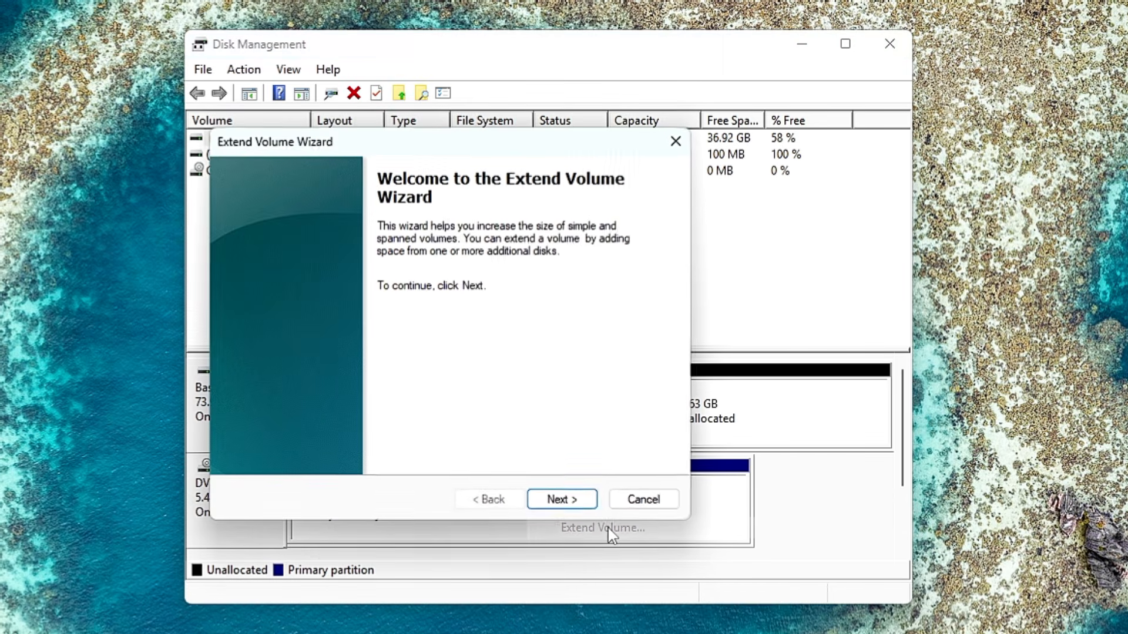
pyautogui.click(570, 504)
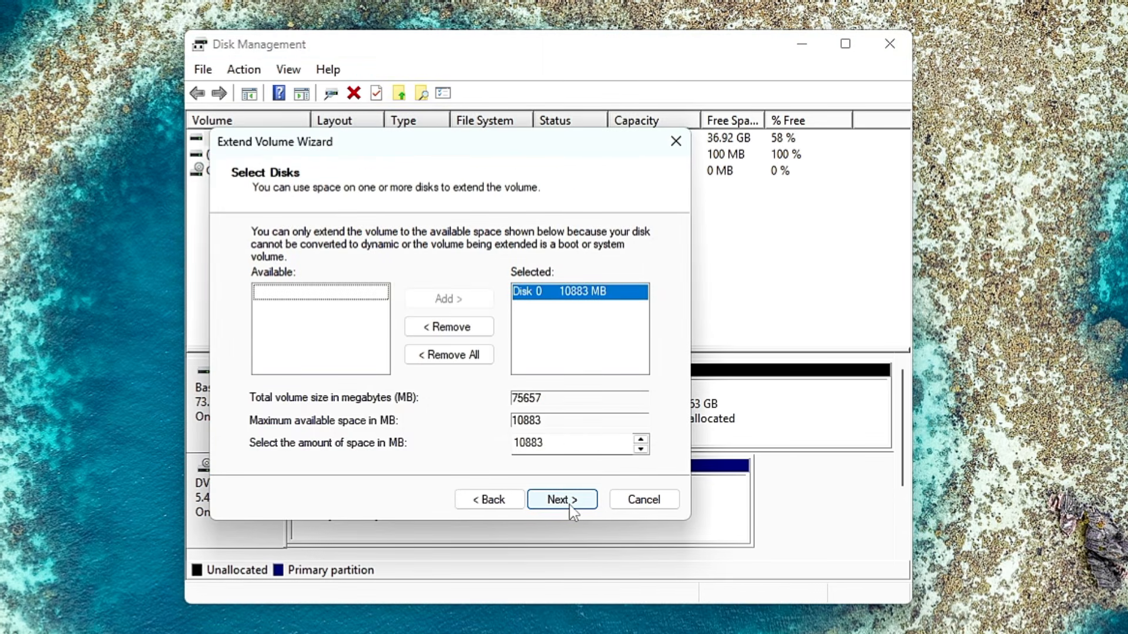
pyautogui.click(573, 509)
pyautogui.click(562, 500)
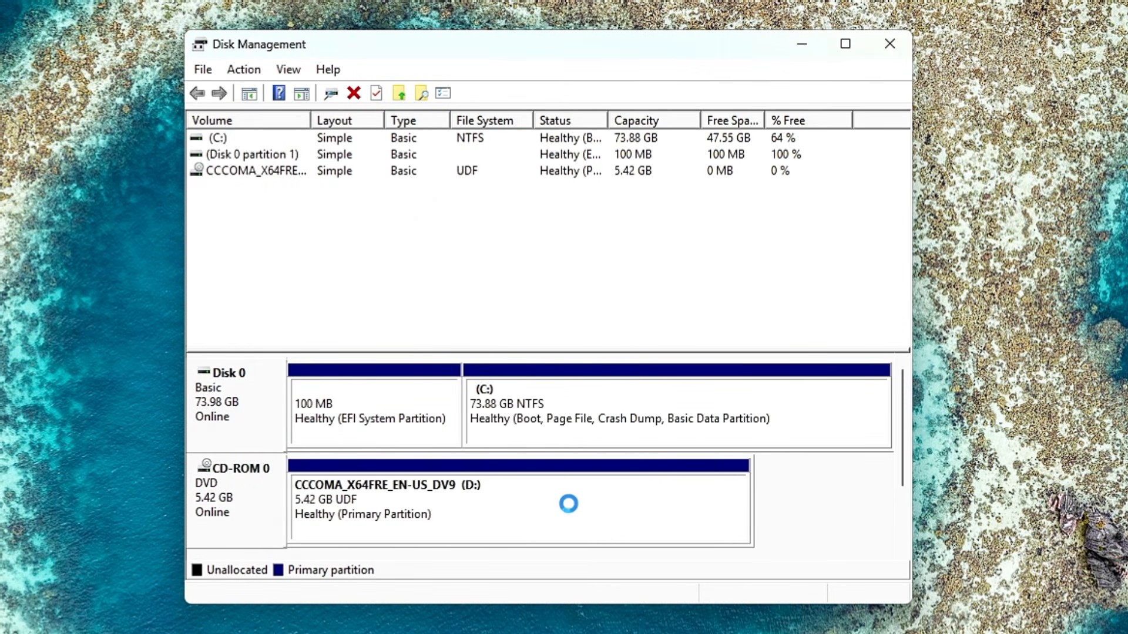
# Shrink the C: volume by 1024 MB to free space for a new recovery partition
pyautogui.rightClick(553, 400)
pyautogui.click(599, 555)
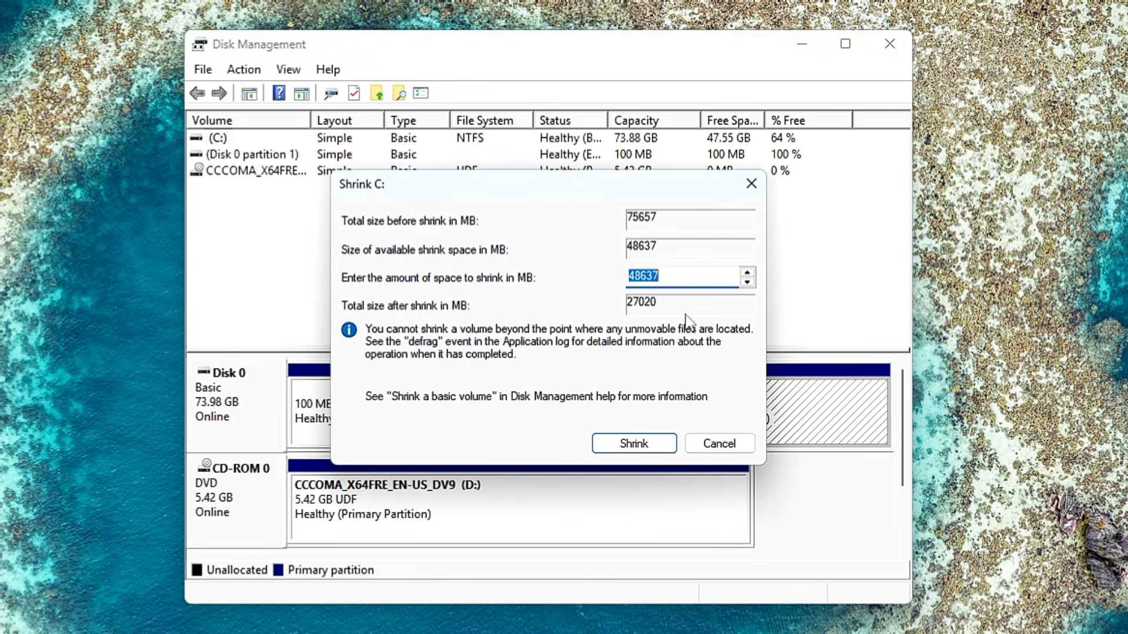
pyautogui.write('1024')
pyautogui.click(658, 449)
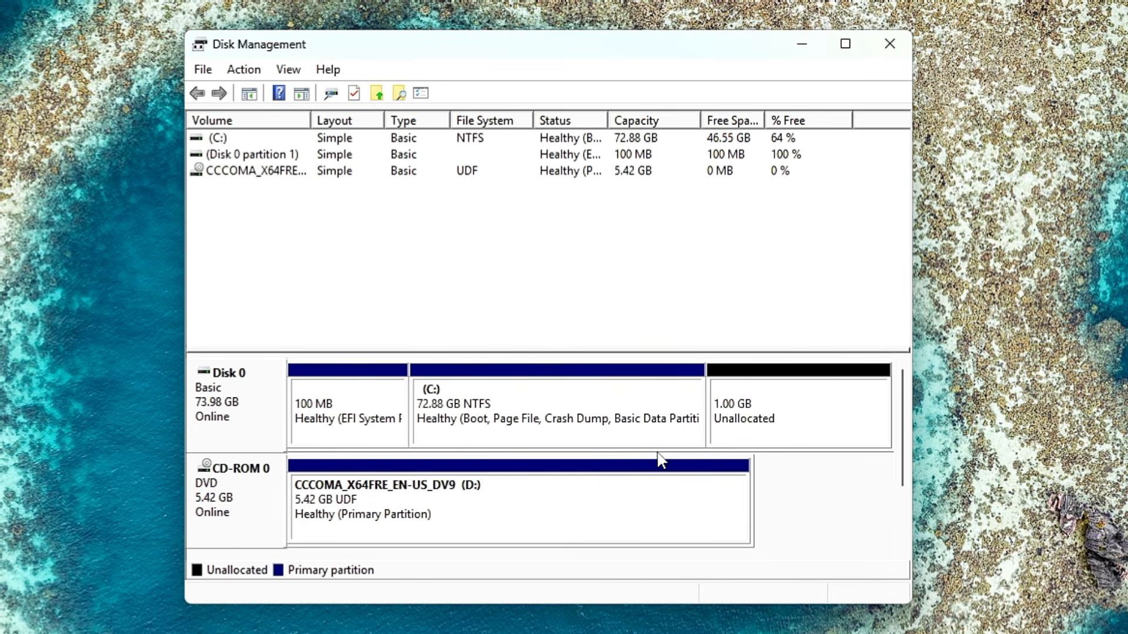
# Create a new simple volume in the 1.00 GB unallocated space with default settings and drive letter E, closing the File Explorer window that opens
pyautogui.rightClick(749, 407)
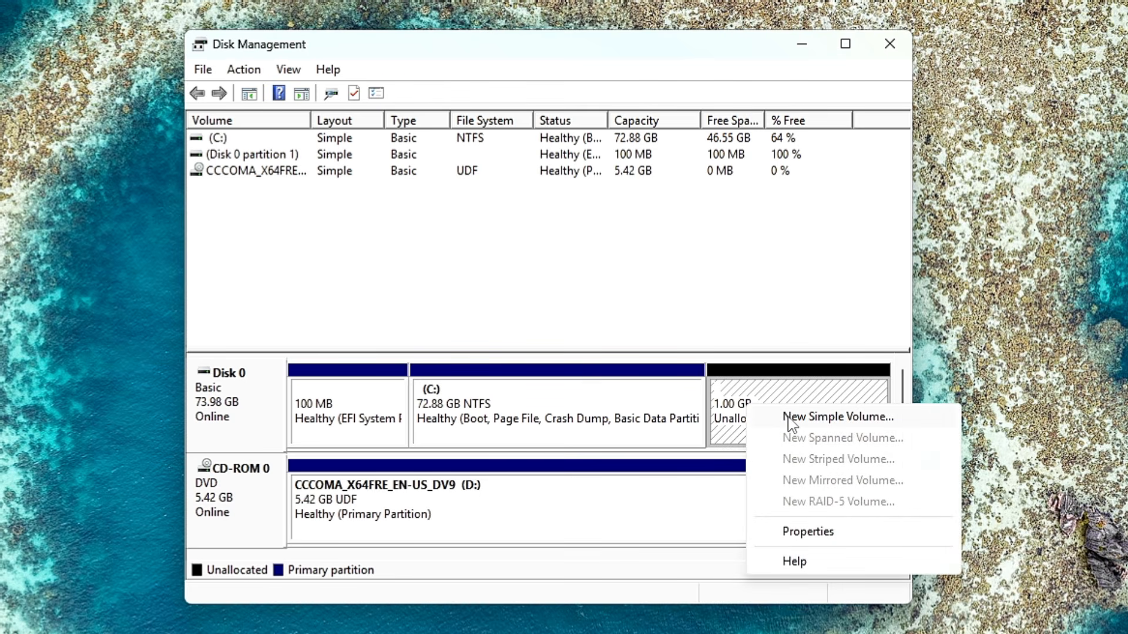
pyautogui.click(788, 418)
pyautogui.click(565, 485)
pyautogui.click(565, 485)
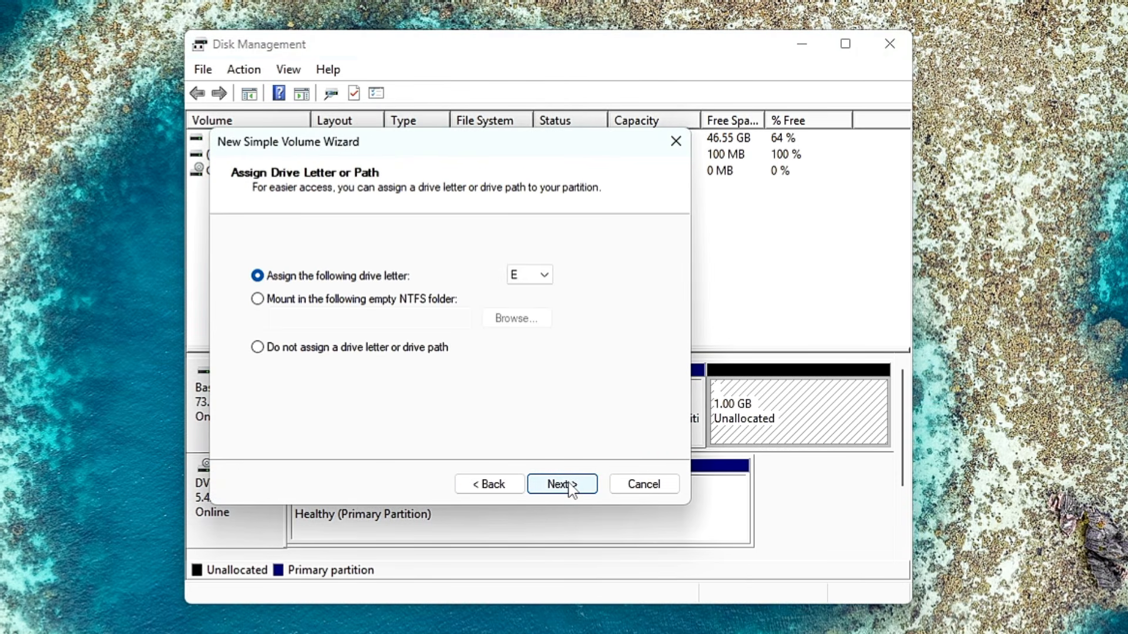
pyautogui.click(567, 487)
pyautogui.click(567, 486)
pyautogui.click(567, 484)
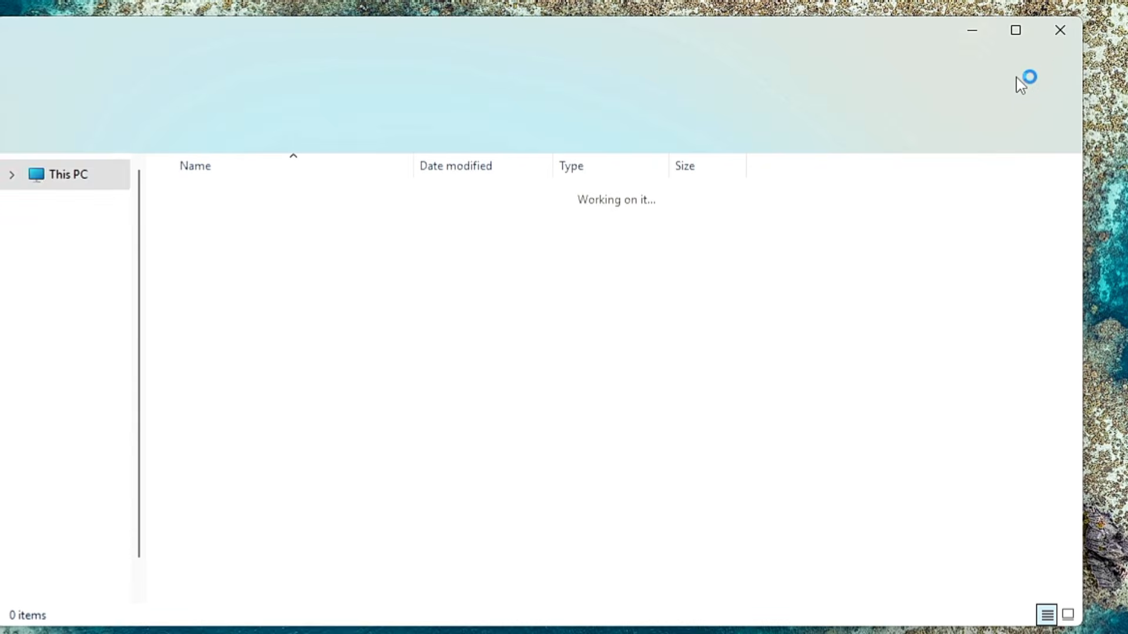
pyautogui.click(1058, 40)
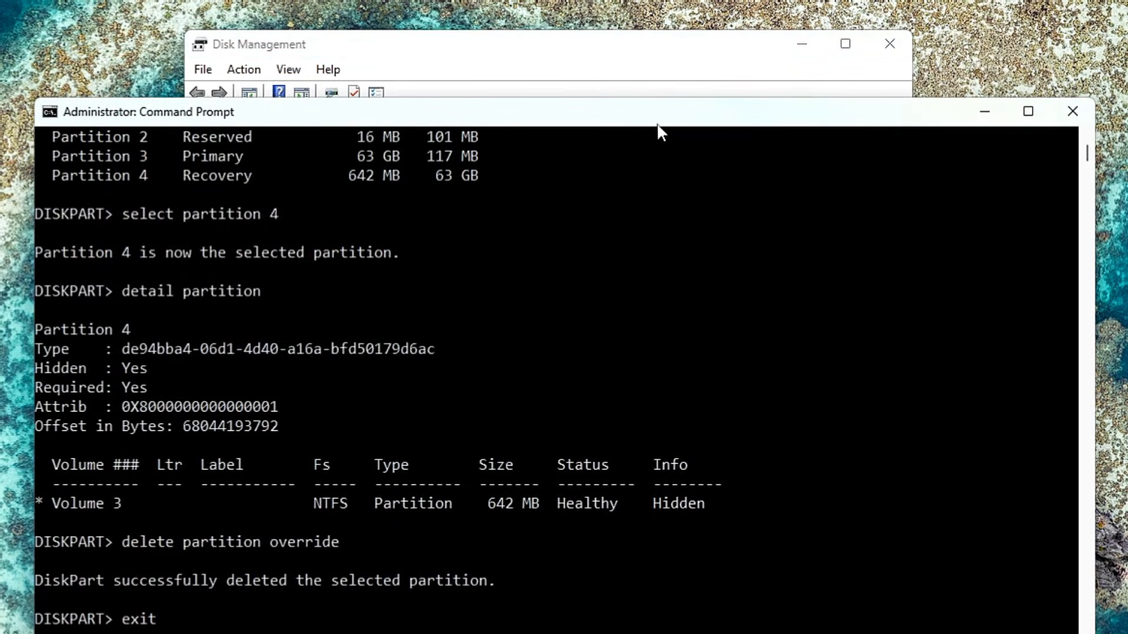
# Restart DiskPart in the administrator command prompt and list the disks with list disk
pyautogui.press('Return')
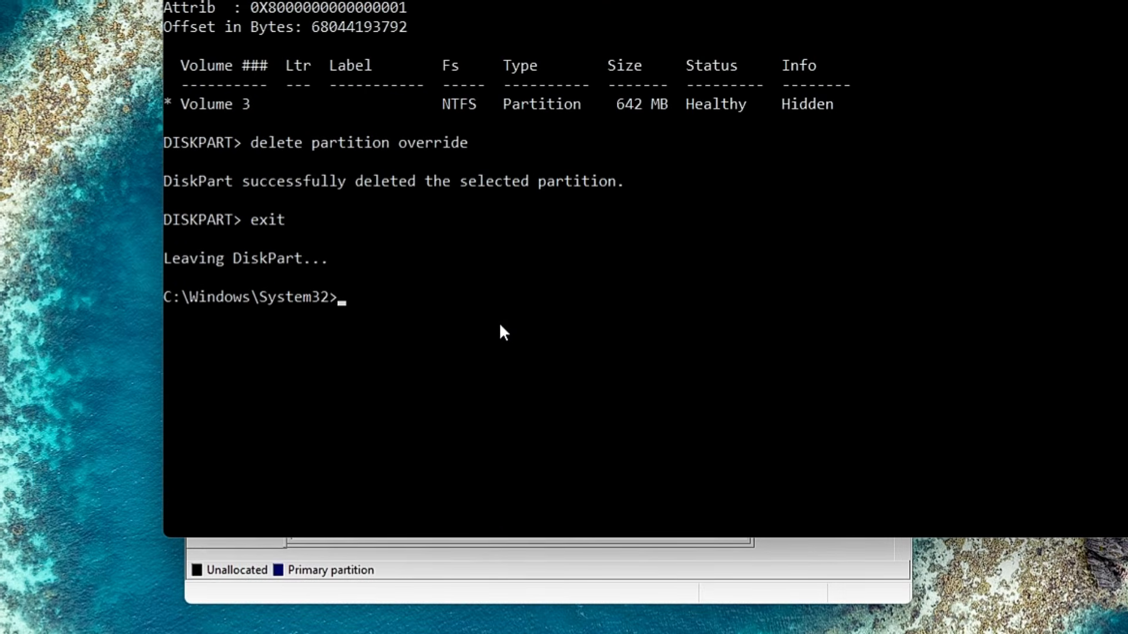
pyautogui.write('diskpart')
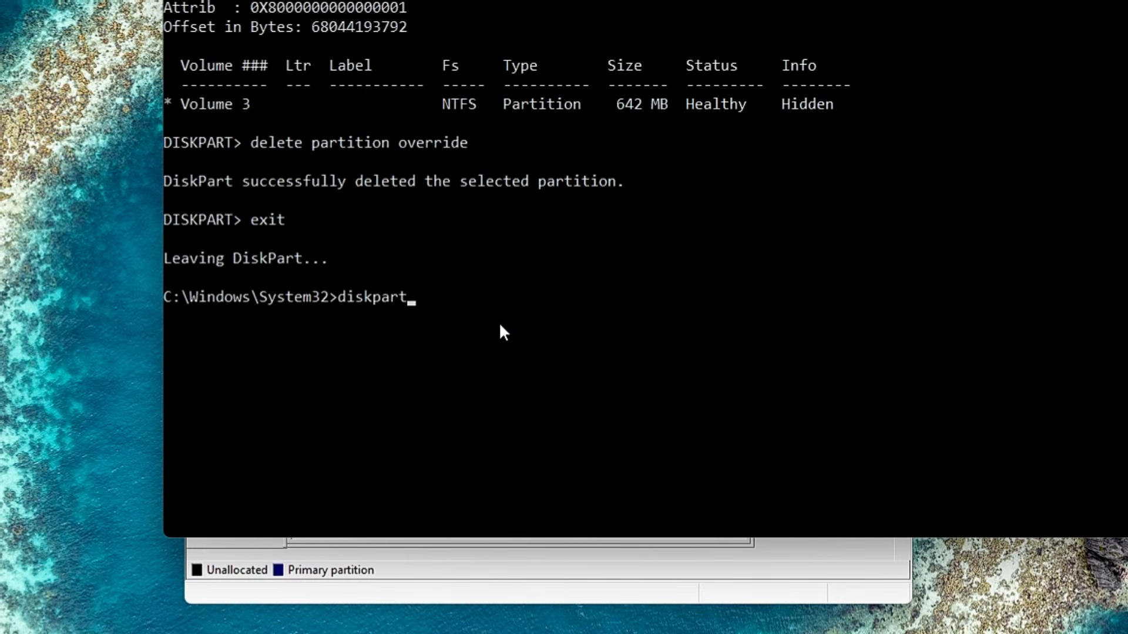
pyautogui.press('Return')
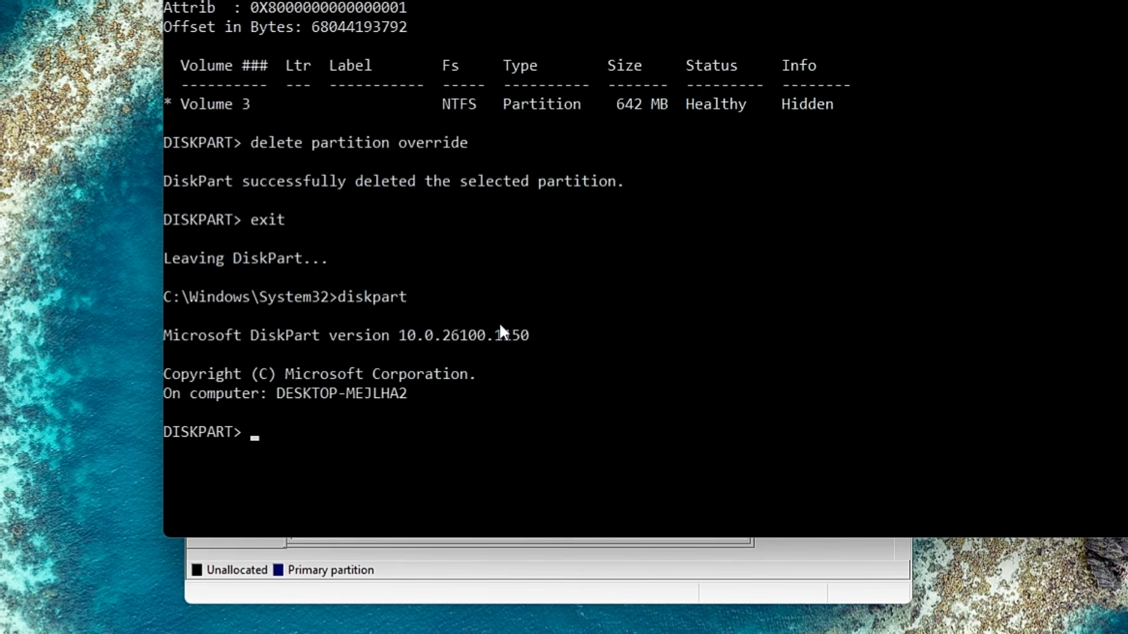
pyautogui.write('list disk')
pyautogui.press('Return')
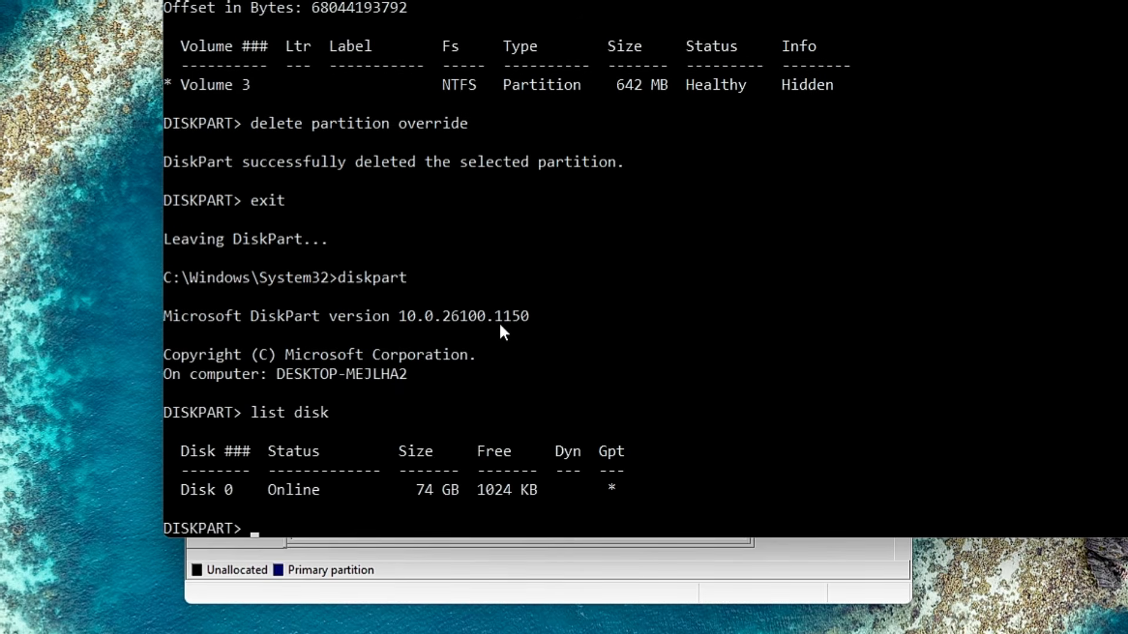
pyautogui.scroll(-4, 478, 321)
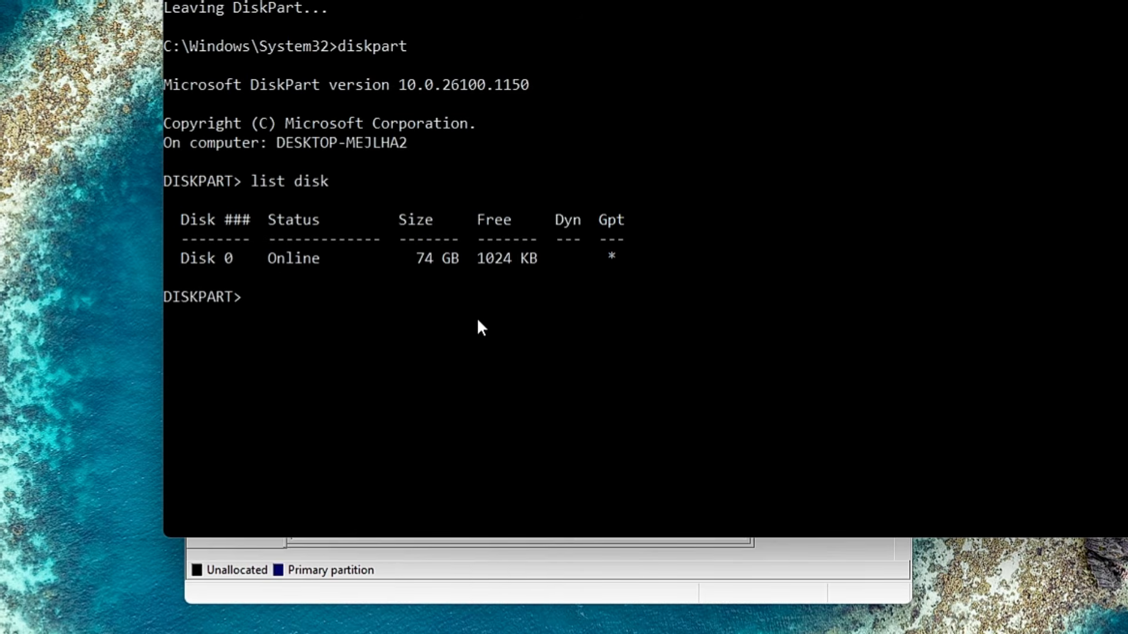
# Make disk 0 the active disk with select disk 0 and show its partitions with list partition
pyautogui.write('select disk 0')
pyautogui.press('Return')
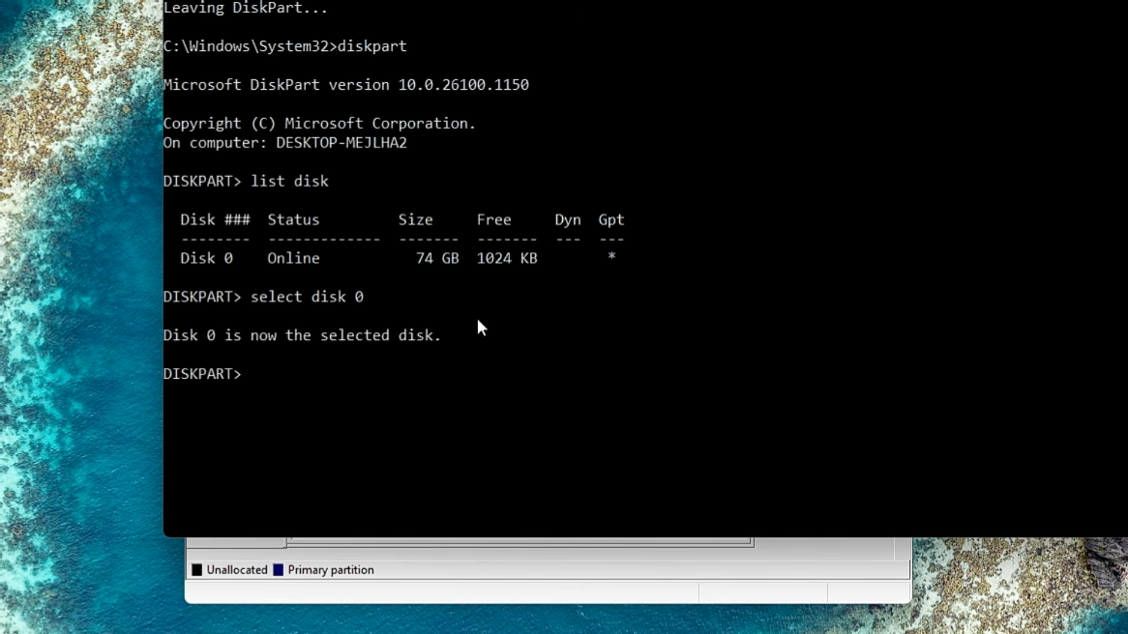
pyautogui.write('list partition')
pyautogui.press('Return')
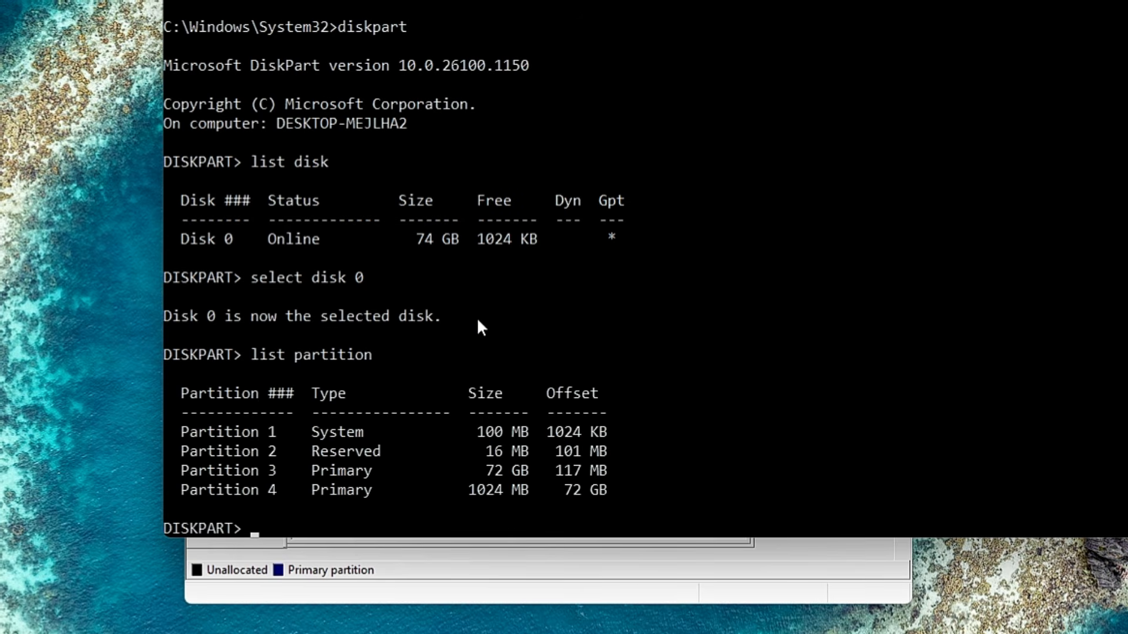
pyautogui.scroll(-3, 477, 317)
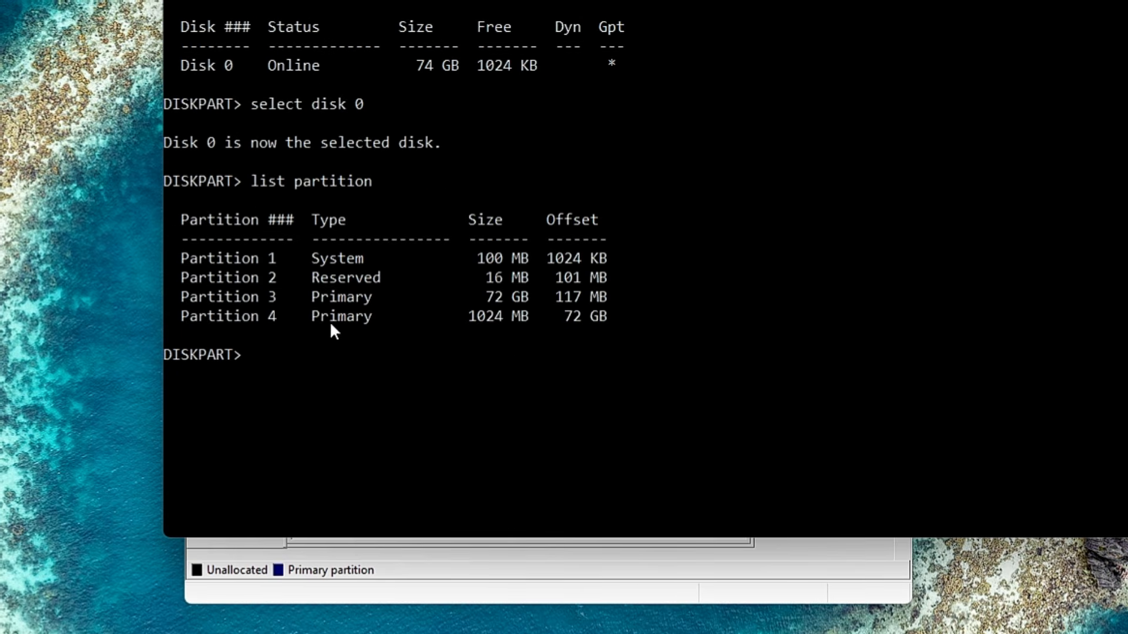
# Identify the new 1024 MB Primary partition in the list and select it with select partition 4
pyautogui.moveTo(312, 321); pyautogui.dragTo(534, 319)
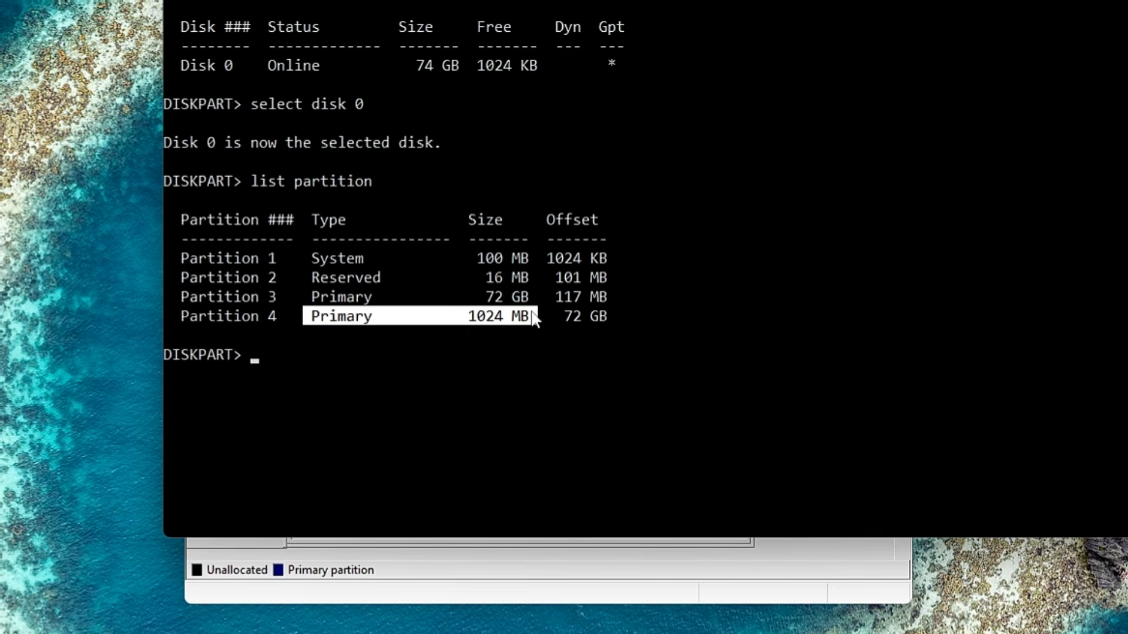
pyautogui.click(375, 348)
pyautogui.write('select ')
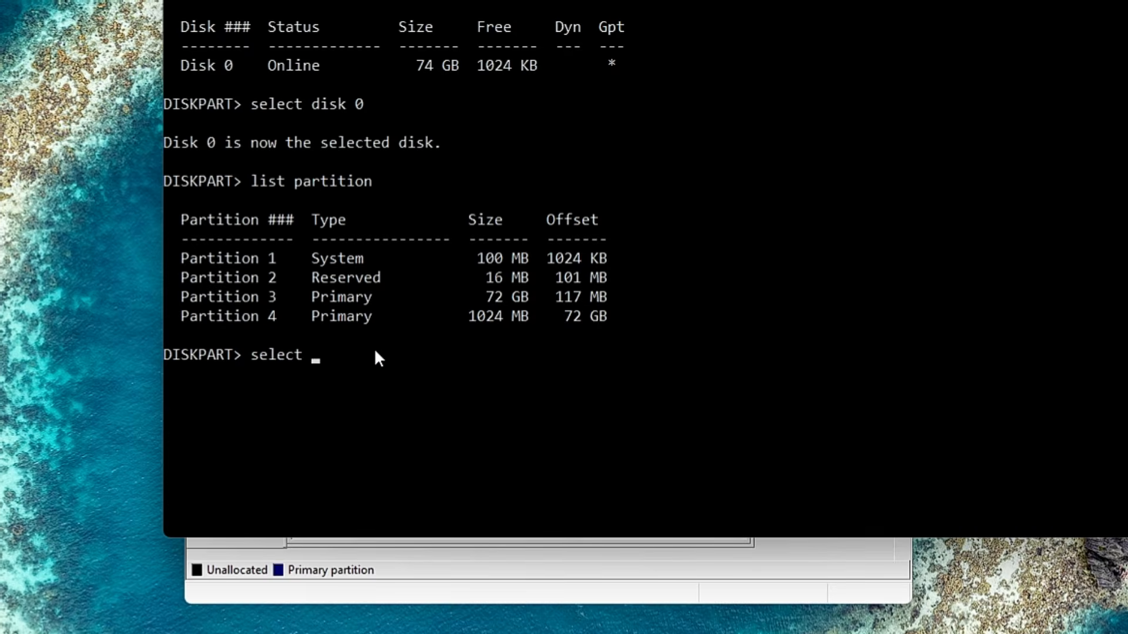
pyautogui.write('partition 4')
pyautogui.press('Return')
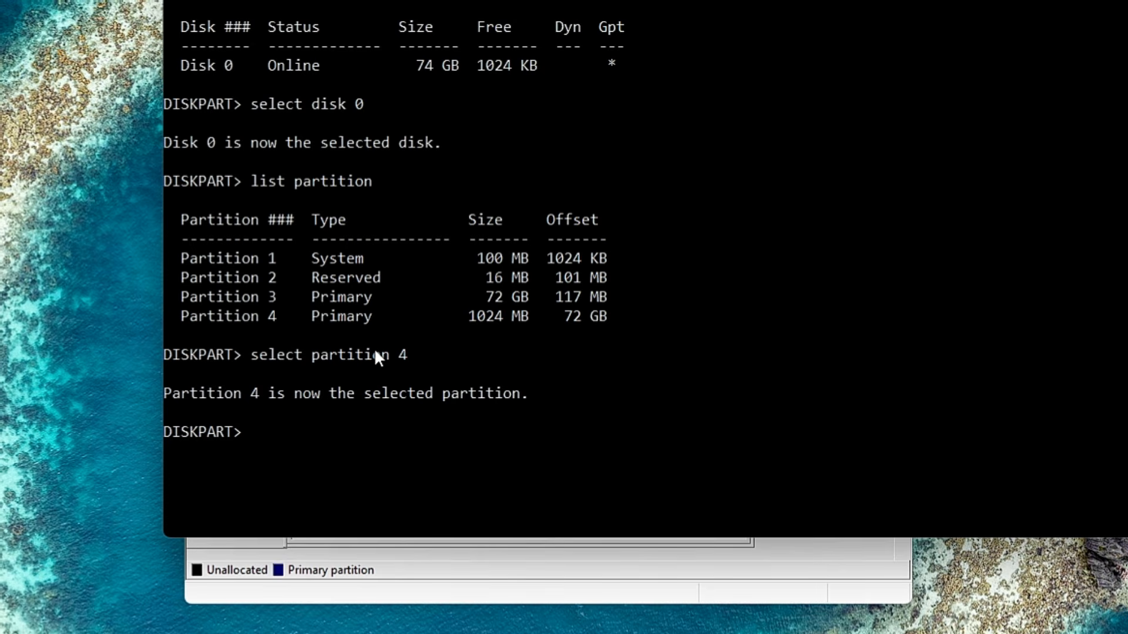
# Set the selected partition's type with set id=de94bba4-06d1-4d40-a16a-bfd50179d6ac, copying the Type value from the Notepad note
pyautogui.write('set id=')
pyautogui.click(734, 633)
pyautogui.moveTo(475, 283); pyautogui.dragTo(751, 294)
pyautogui.rightClick(742, 284)
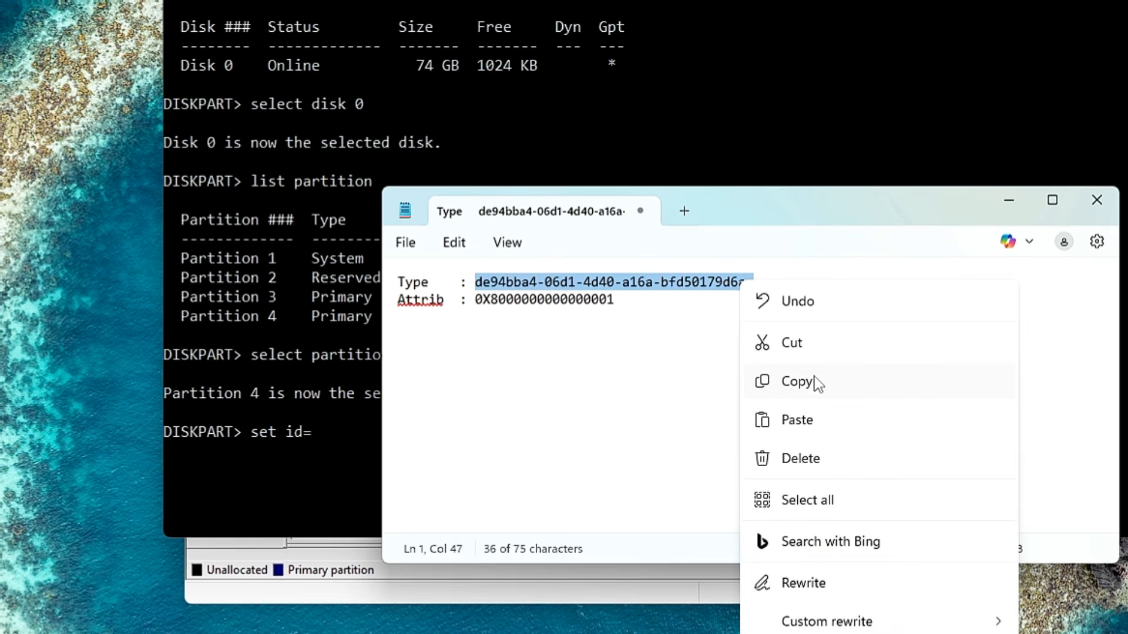
pyautogui.click(797, 382)
pyautogui.click(1009, 201)
pyautogui.rightClick(502, 434)
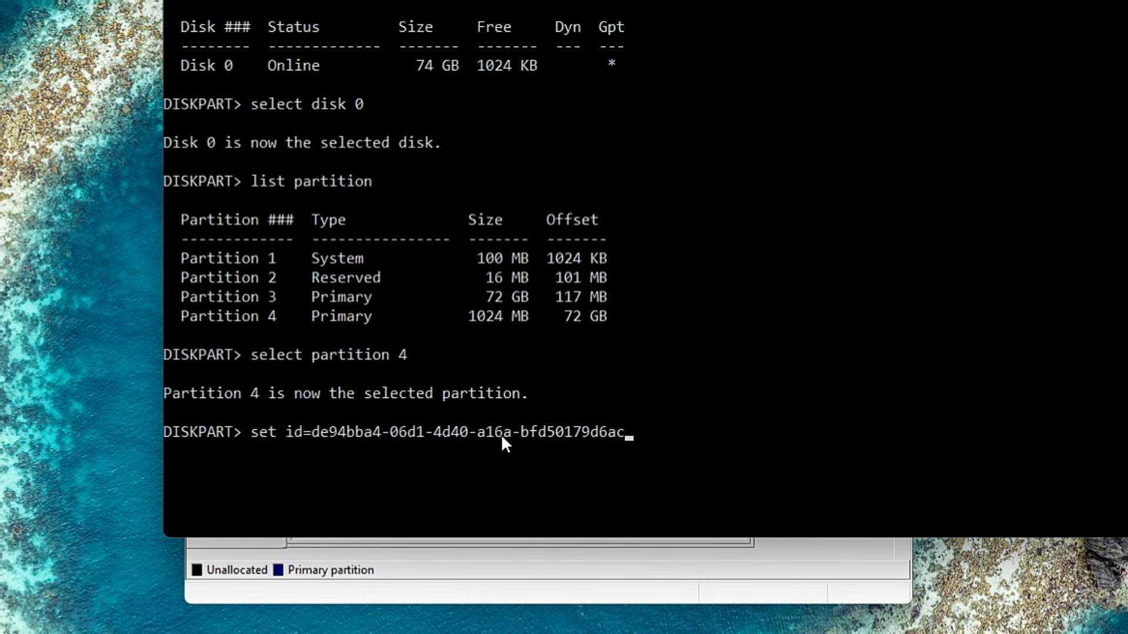
pyautogui.press('Return')
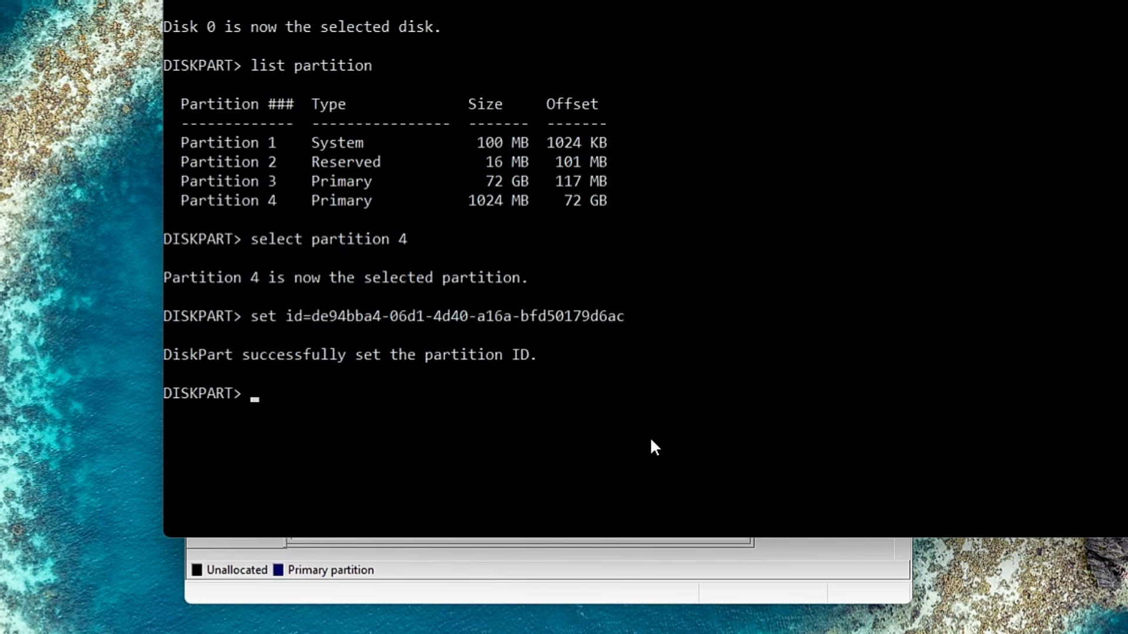
pyautogui.write('se')
pyautogui.press('BackSpace')
pyautogui.write('gpt attribu')
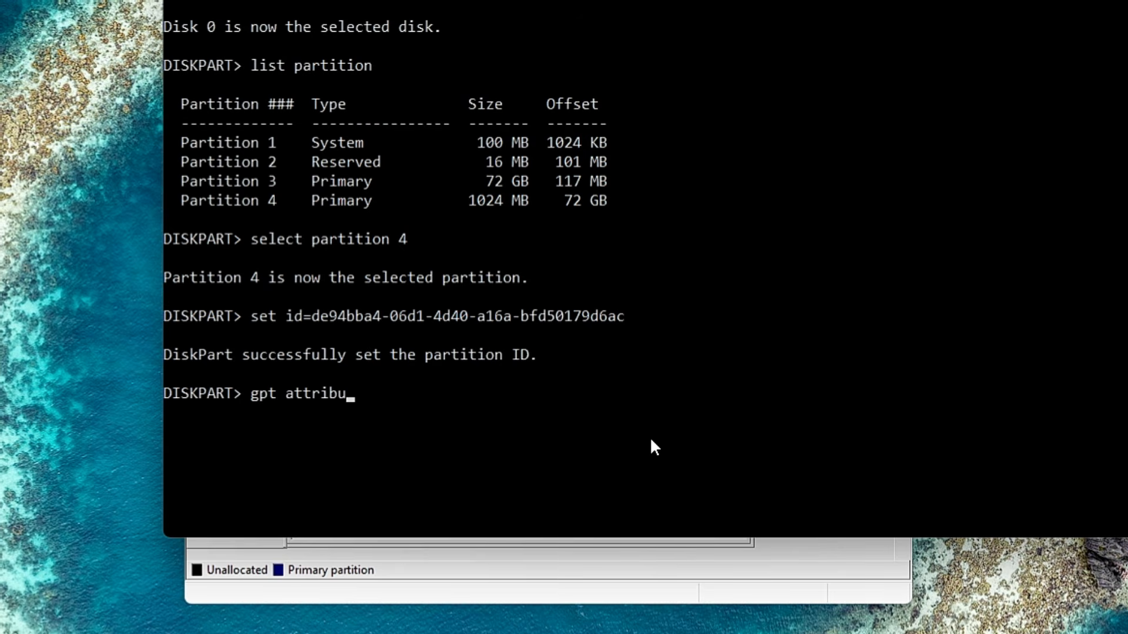
pyautogui.write('te=')
pyautogui.hotkey('alt', 'Tab')
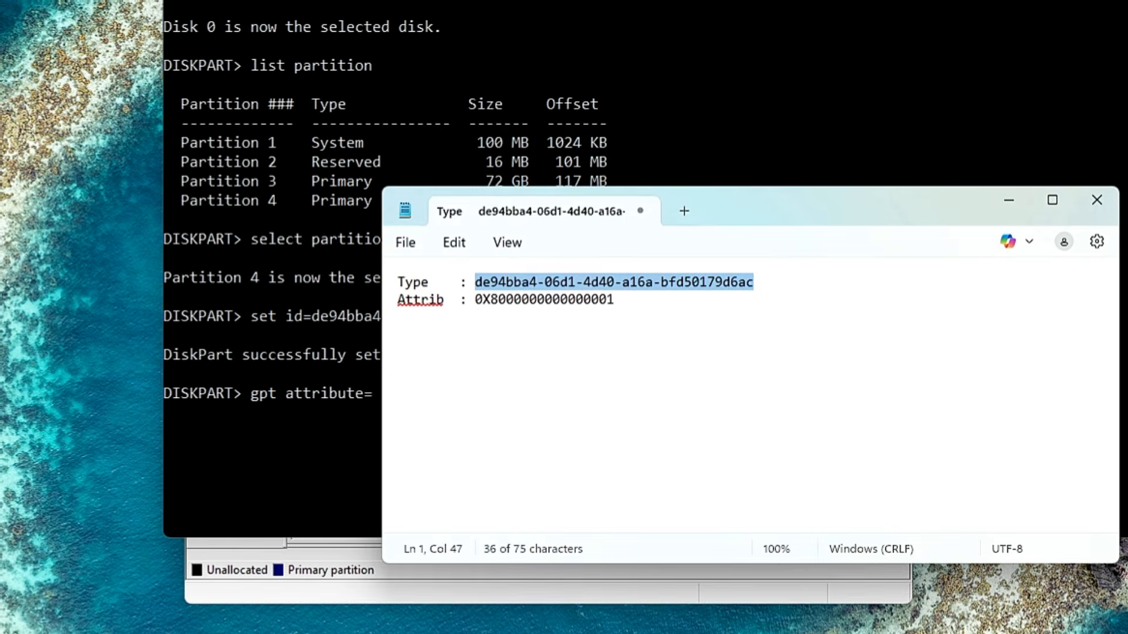
pyautogui.moveTo(475, 300); pyautogui.dragTo(611, 305)
pyautogui.rightClick(611, 305)
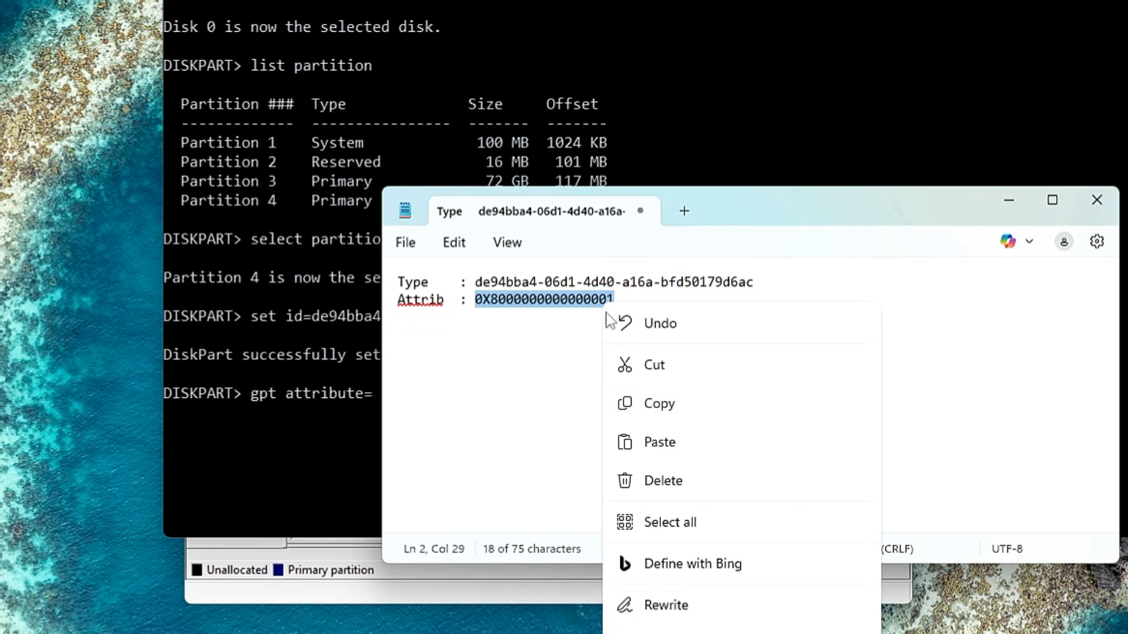
pyautogui.click(654, 403)
pyautogui.click(1019, 202)
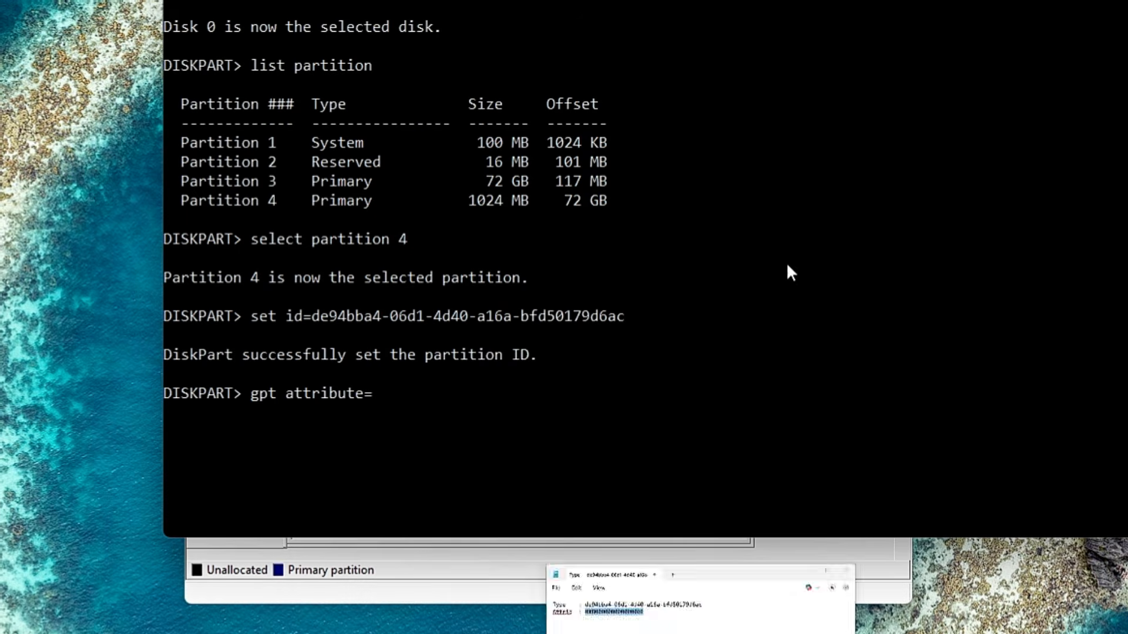
pyautogui.rightClick(498, 404)
pyautogui.press('Return')
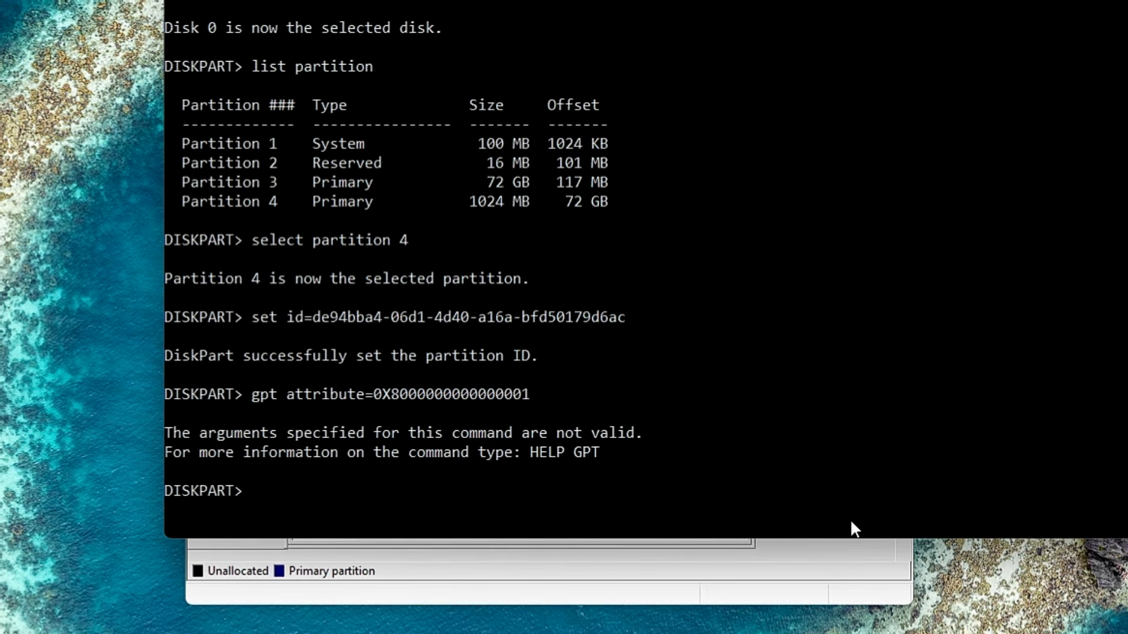
pyautogui.press('Up')
pyautogui.press('Left')
pyautogui.press('Left')
pyautogui.press('Left')
pyautogui.press('Left')
pyautogui.press('Left')
pyautogui.press('Left')
pyautogui.press('Left')
pyautogui.press('Left')
pyautogui.press('Left')
pyautogui.press('Left')
pyautogui.press('Left')
pyautogui.press('Left')
pyautogui.press('Left')
pyautogui.press('Left')
pyautogui.press('Left')
pyautogui.press('Left')
pyautogui.press('Left')
pyautogui.press('Left')
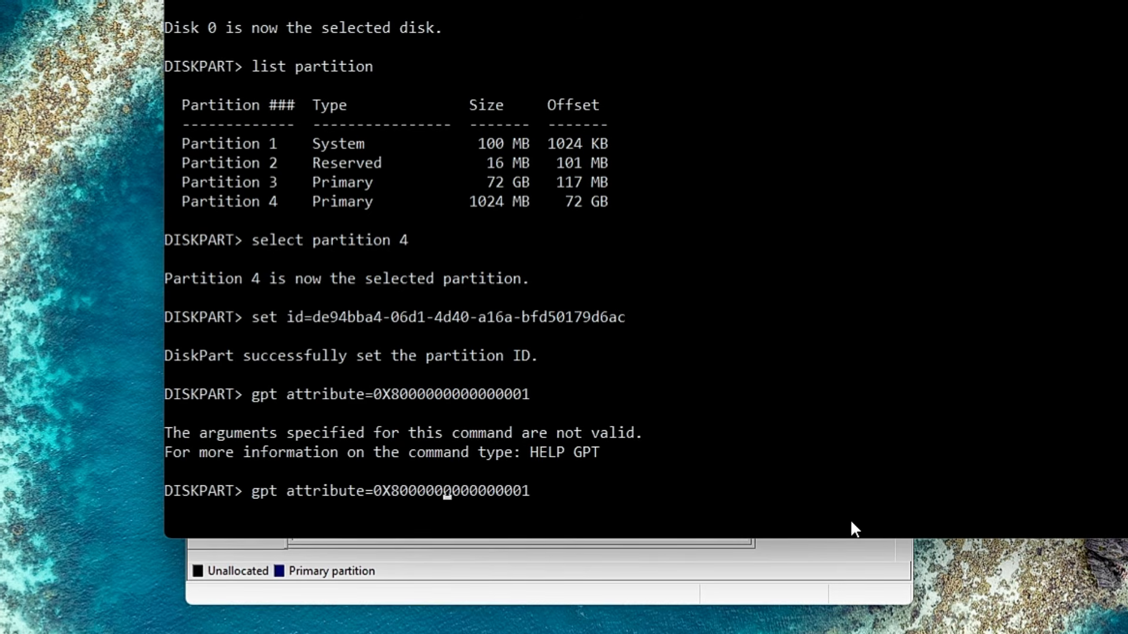
pyautogui.write('s')
pyautogui.press('Right')
pyautogui.press('Right')
pyautogui.press('Right')
pyautogui.press('Right')
pyautogui.press('Right')
pyautogui.press('Right')
pyautogui.press('Right')
pyautogui.press('Right')
pyautogui.press('Right')
pyautogui.press('Right')
pyautogui.press('Right')
pyautogui.press('Return')
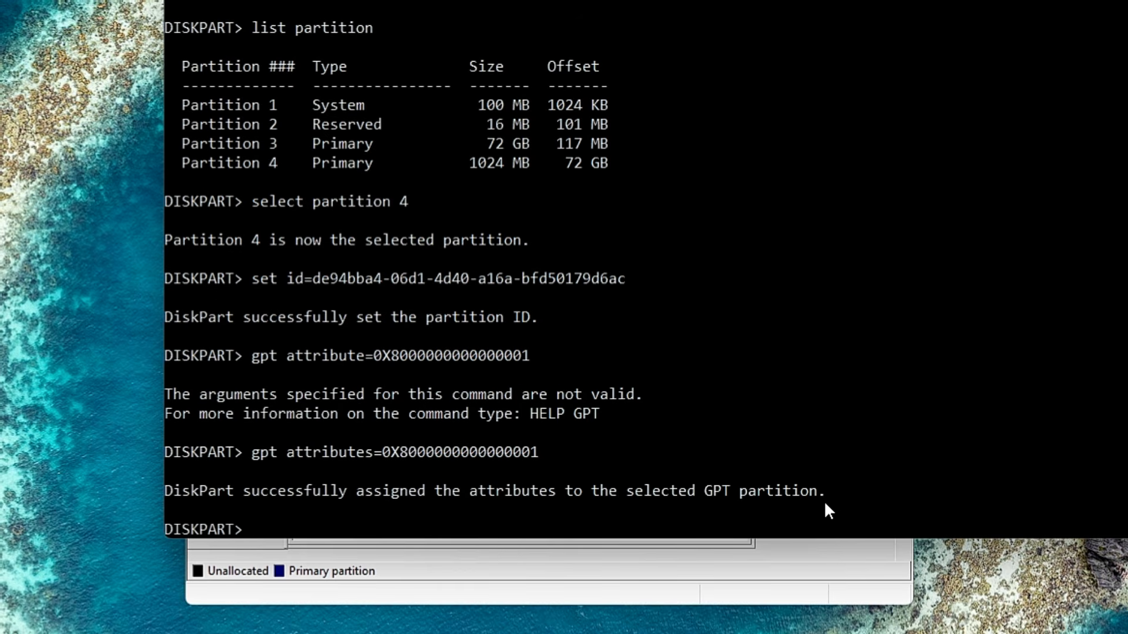
pyautogui.scroll(-1, 809, 493)
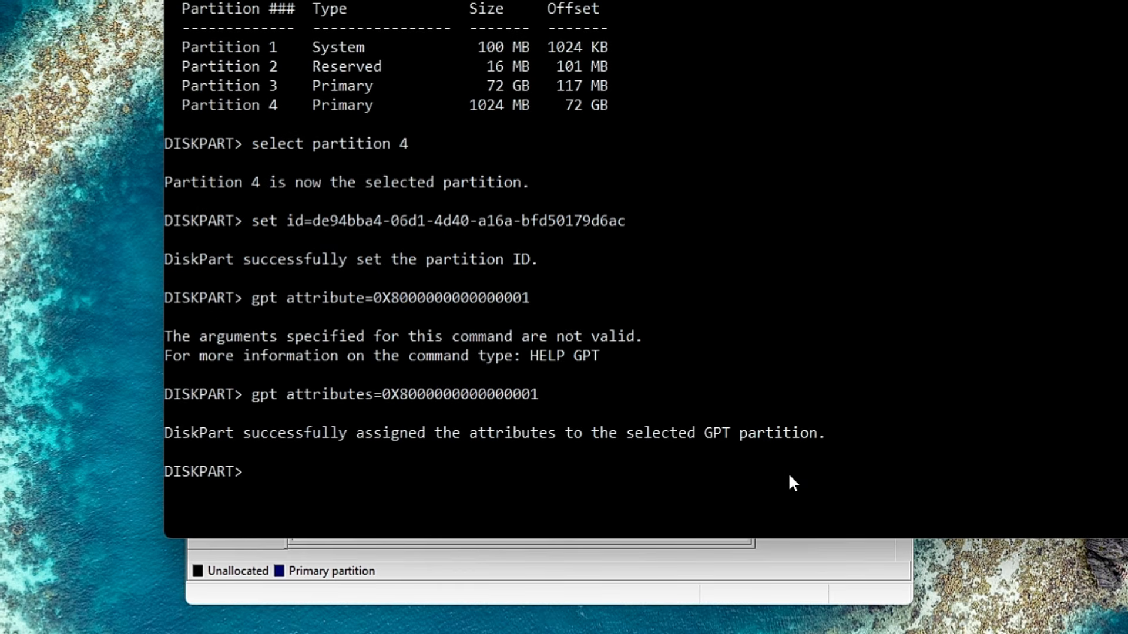
# Check the 1.00 GB partition in Disk Management, and inspect New Volume (E:) under This PC in File Explorer
pyautogui.click(664, 599)
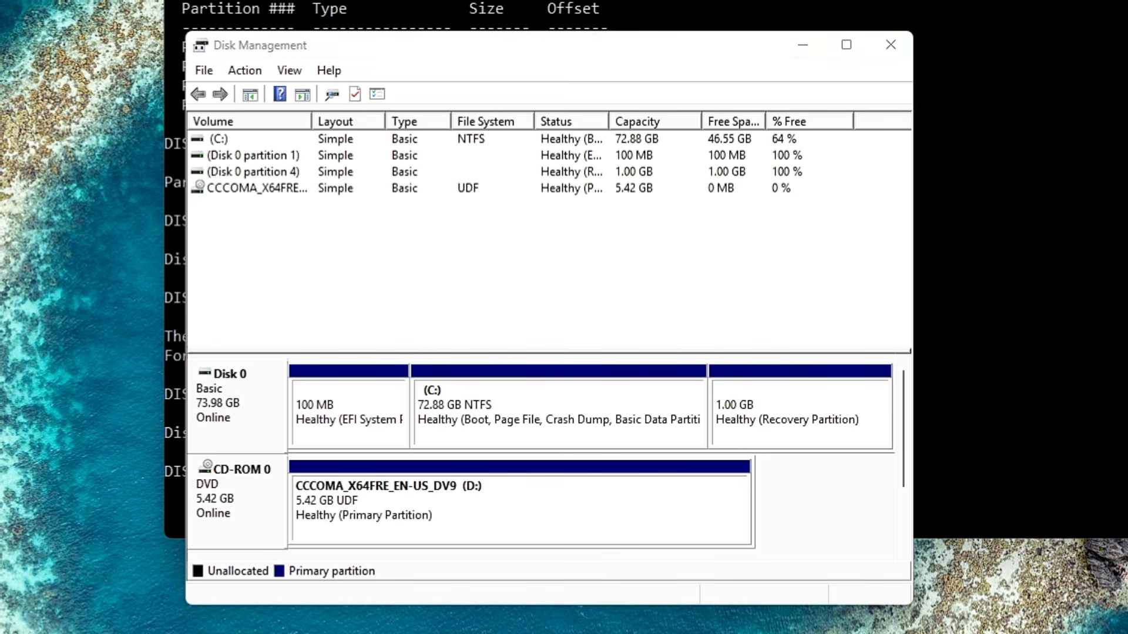
pyautogui.press('super+e')
pyautogui.click(94, 523)
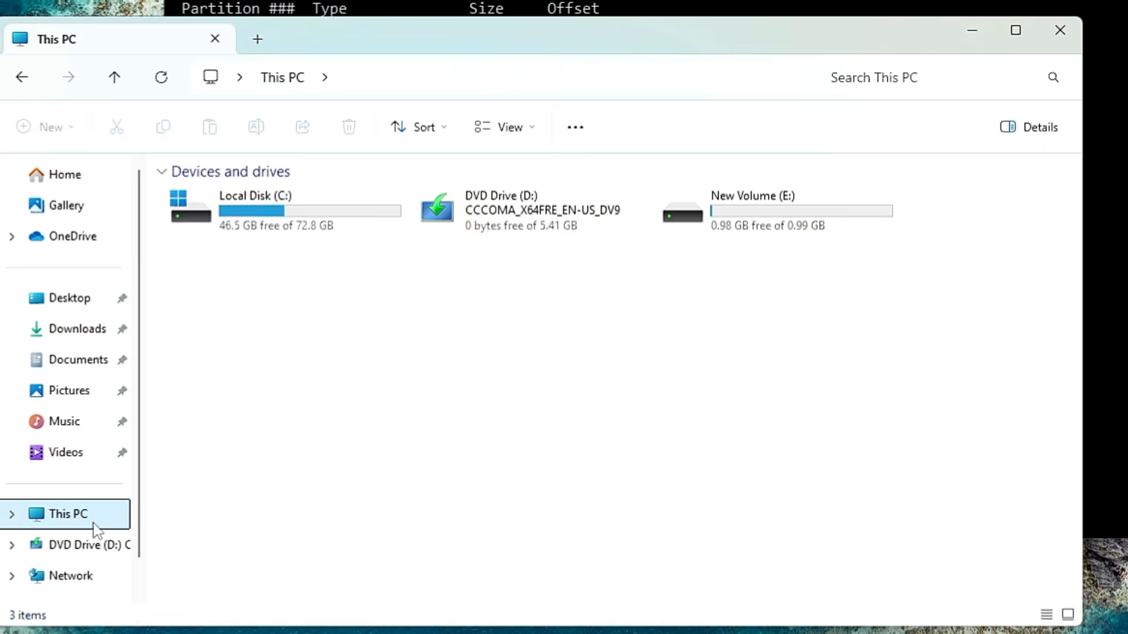
pyautogui.click(757, 230)
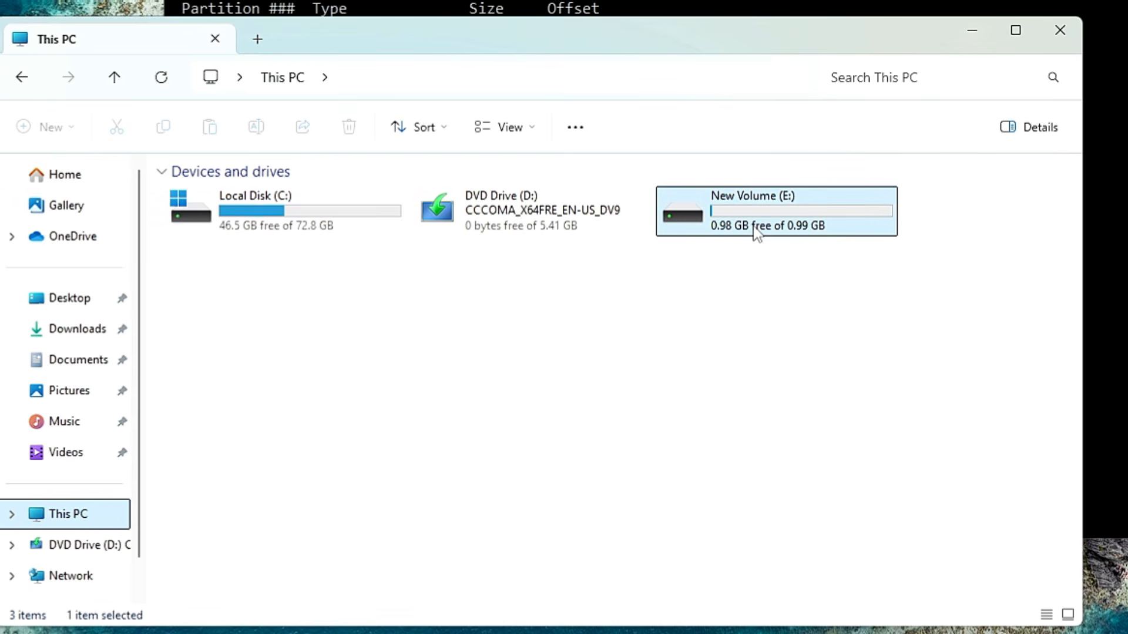
pyautogui.doubleClick(786, 224)
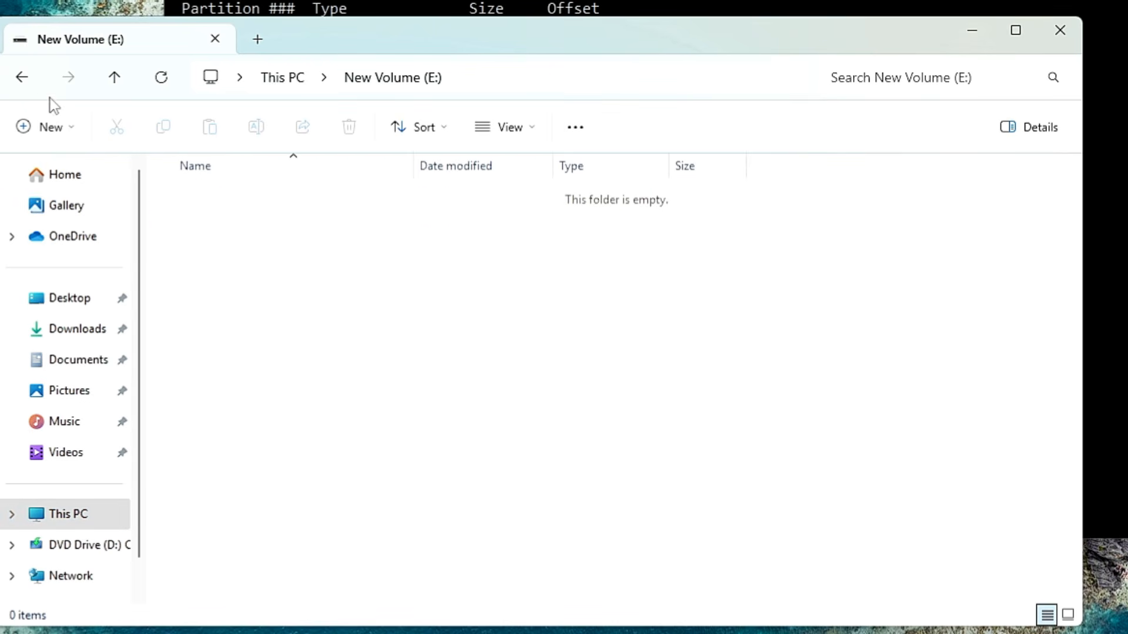
pyautogui.click(24, 80)
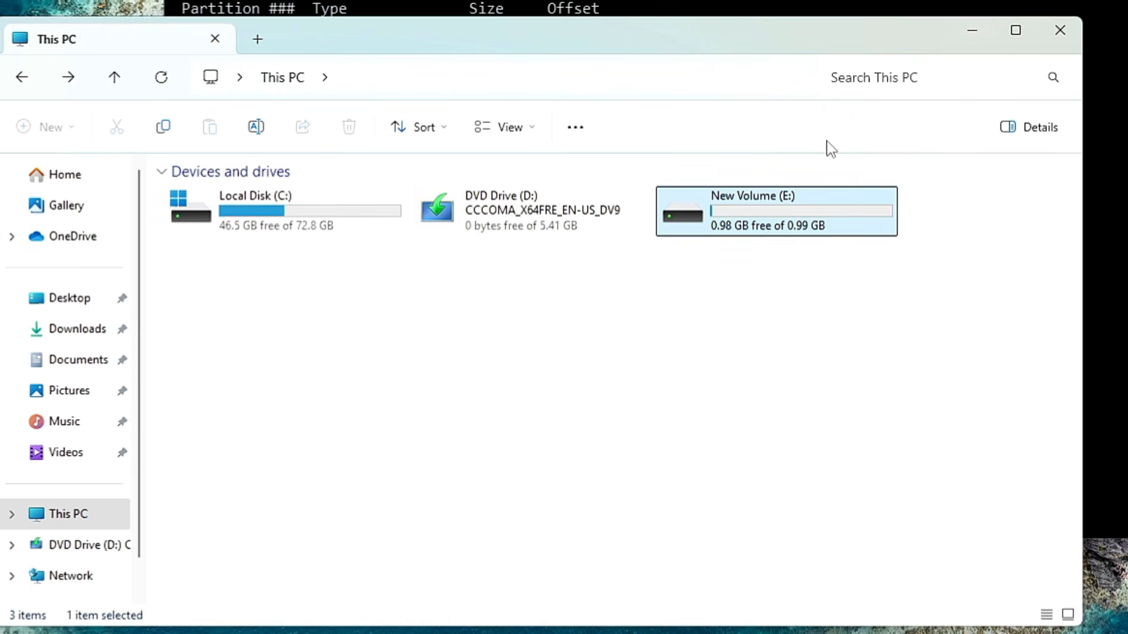
pyautogui.click(974, 40)
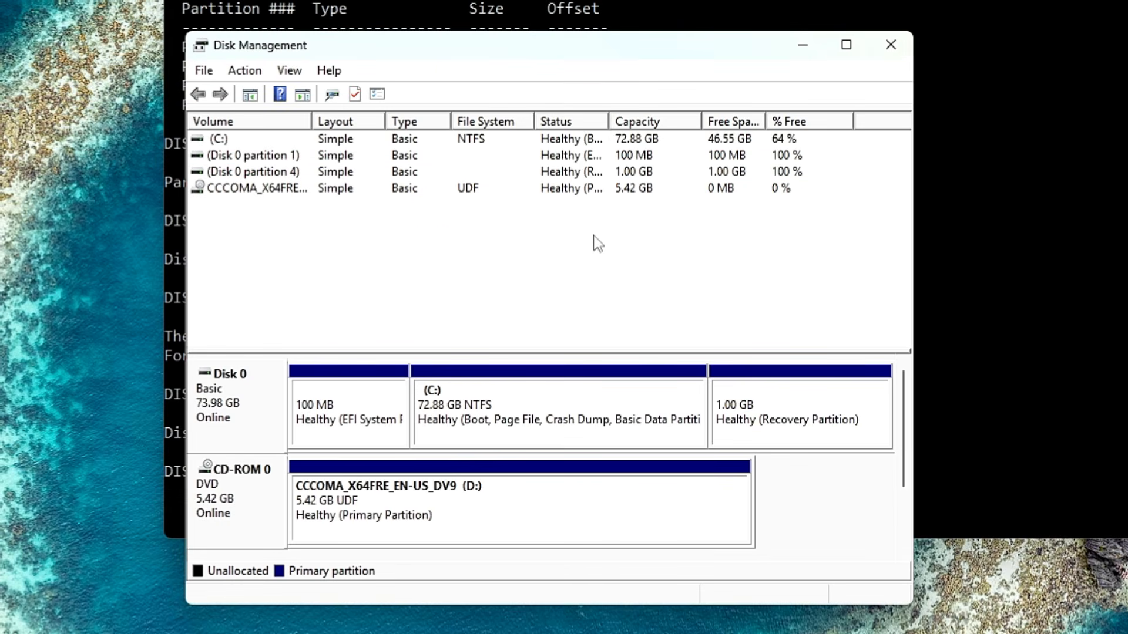
# Return to the DiskPart command prompt and show all volumes with list volume
pyautogui.click(1084, 270)
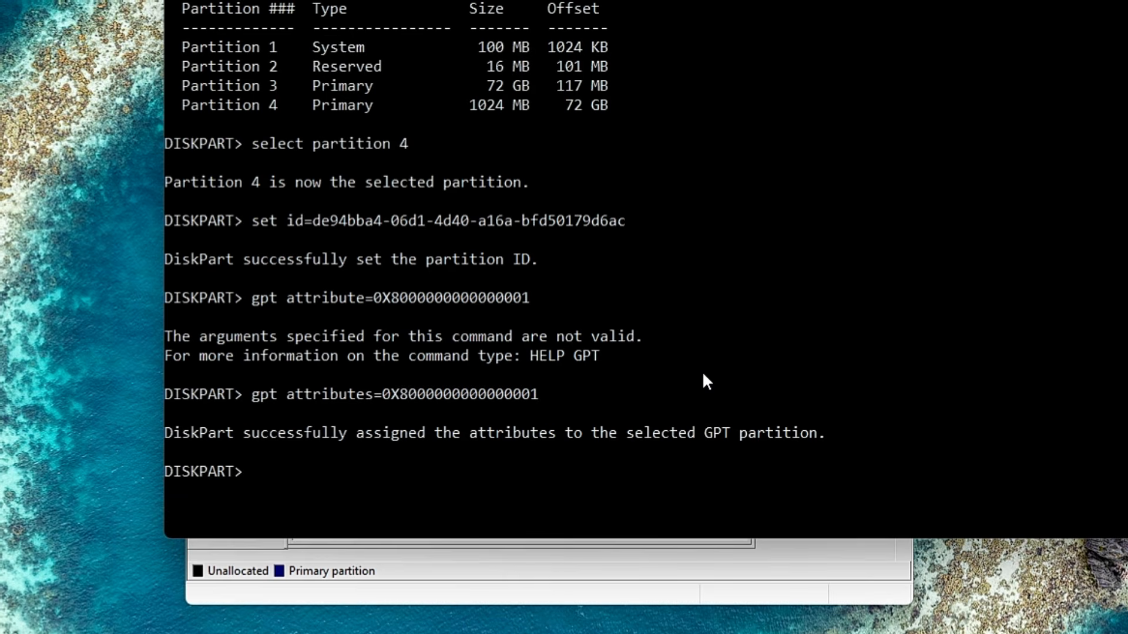
pyautogui.scroll(-1, 705, 382)
pyautogui.write('list')
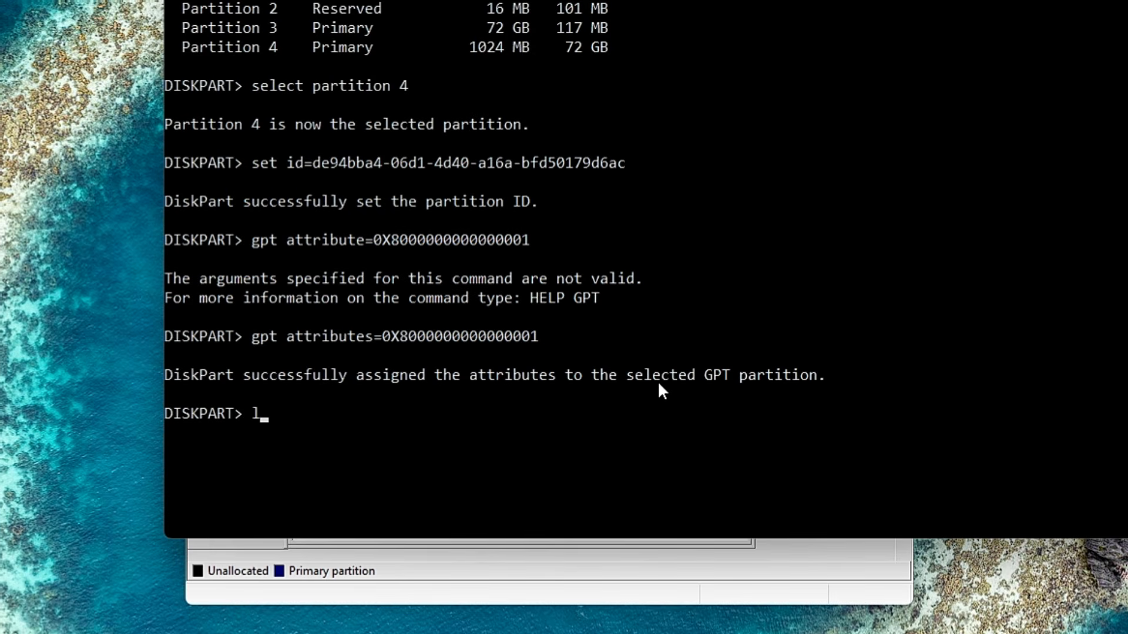
pyautogui.write(' volume')
pyautogui.press('Return')
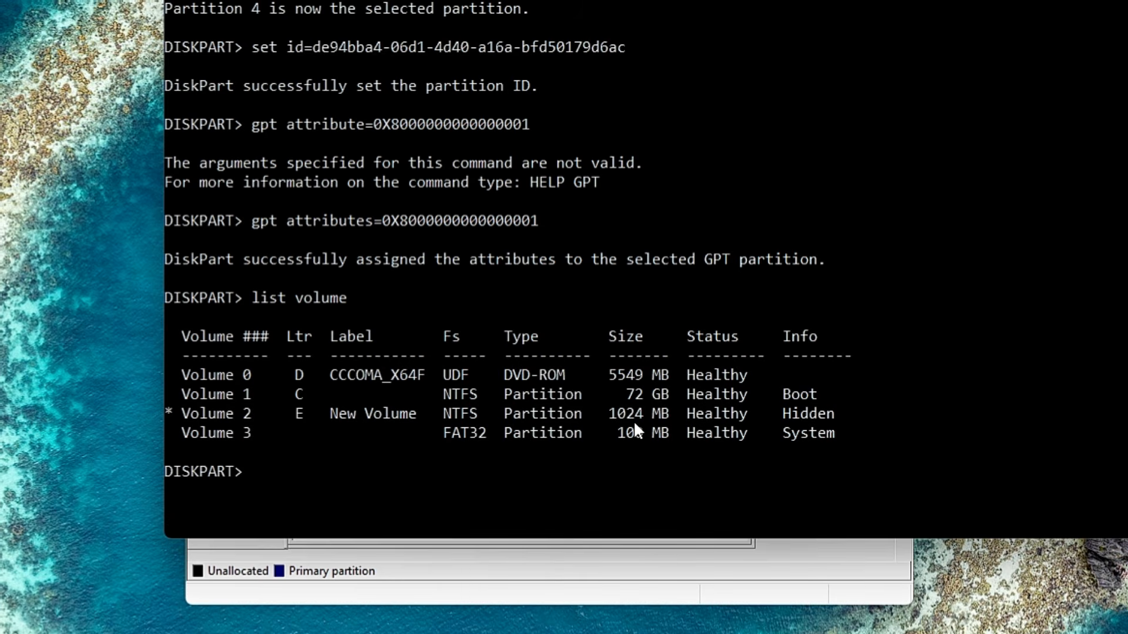
# Make the 1024 MB New Volume active with select volume 2
pyautogui.write('select volume')
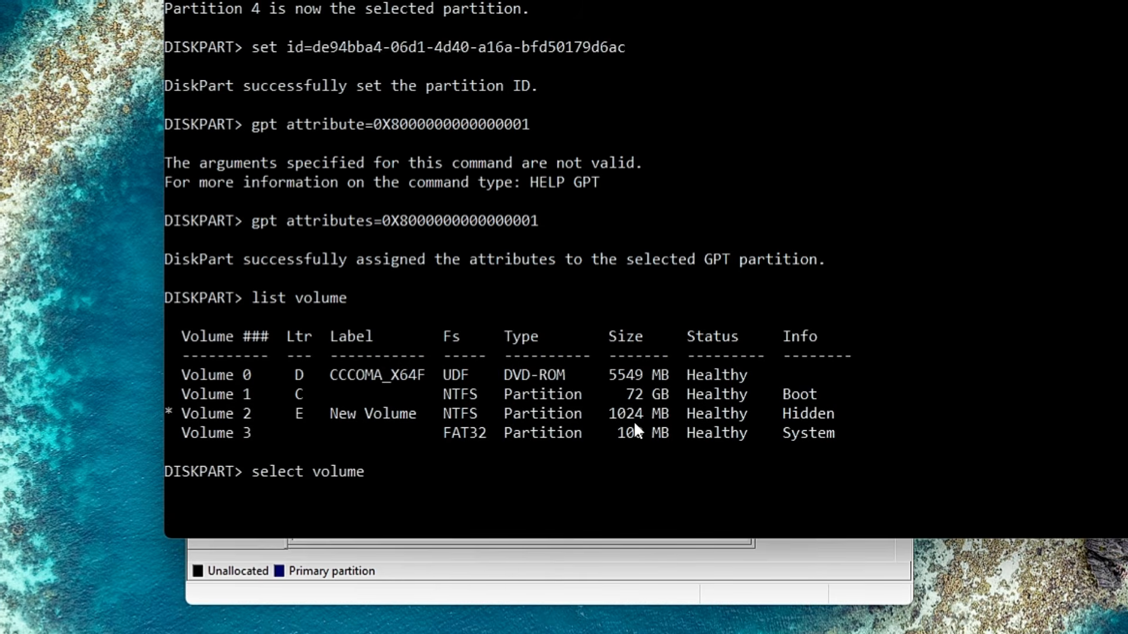
pyautogui.write(' 2')
pyautogui.press('Return')
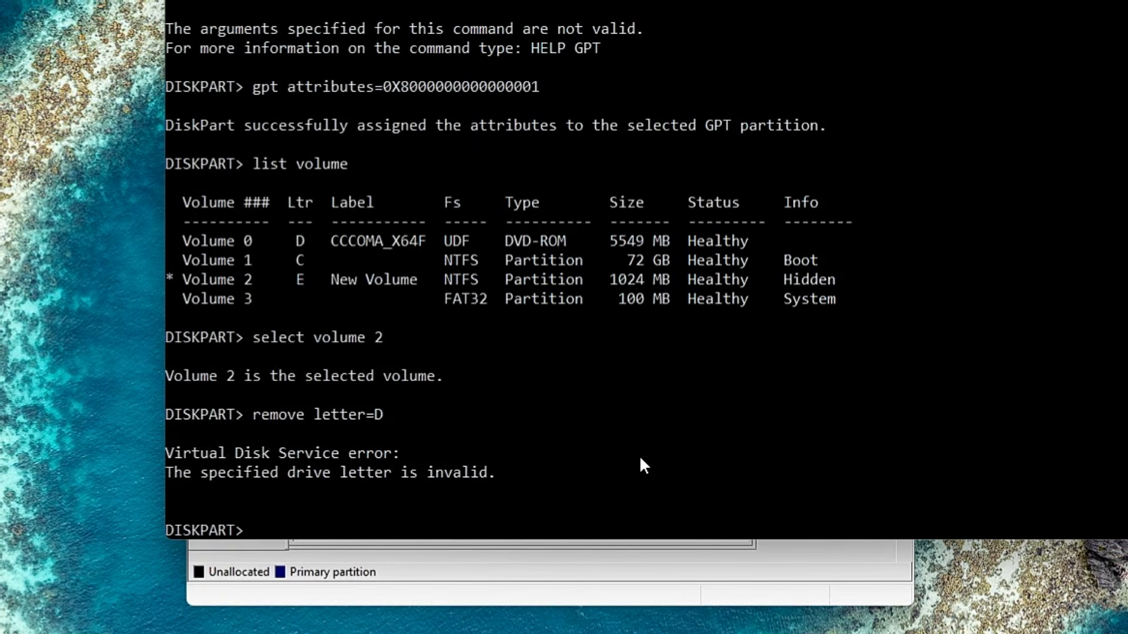
# Remove the selected volume's drive letter with remove letter=E, and select the 1.00 GB recovery partition in Disk Management
pyautogui.press('Up')
pyautogui.press('BackSpace')
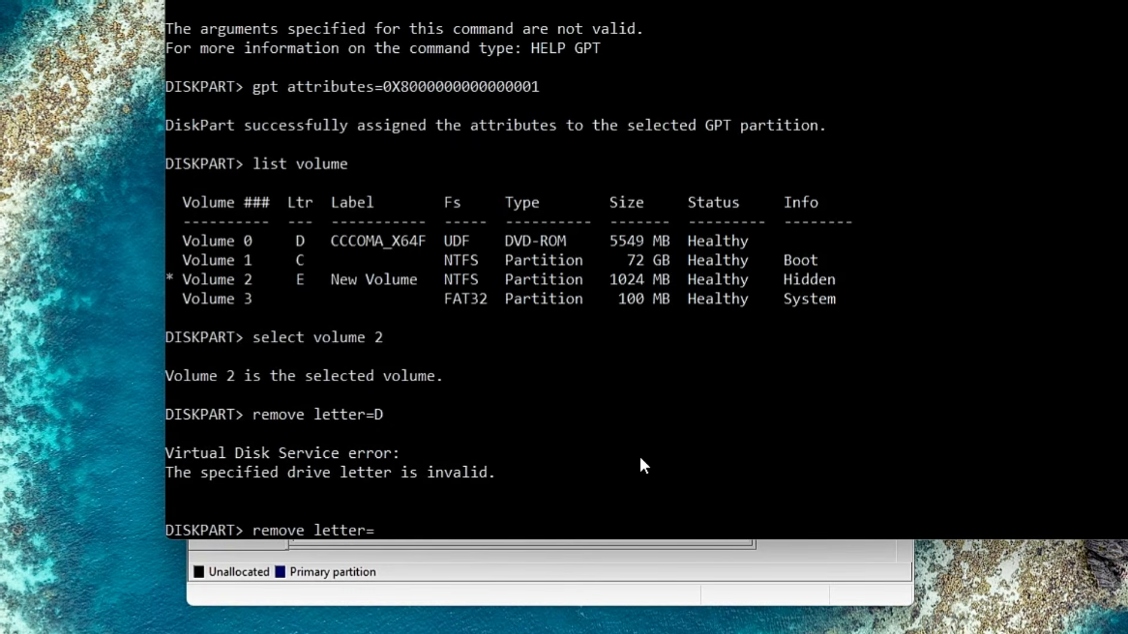
pyautogui.write('E')
pyautogui.press('Return')
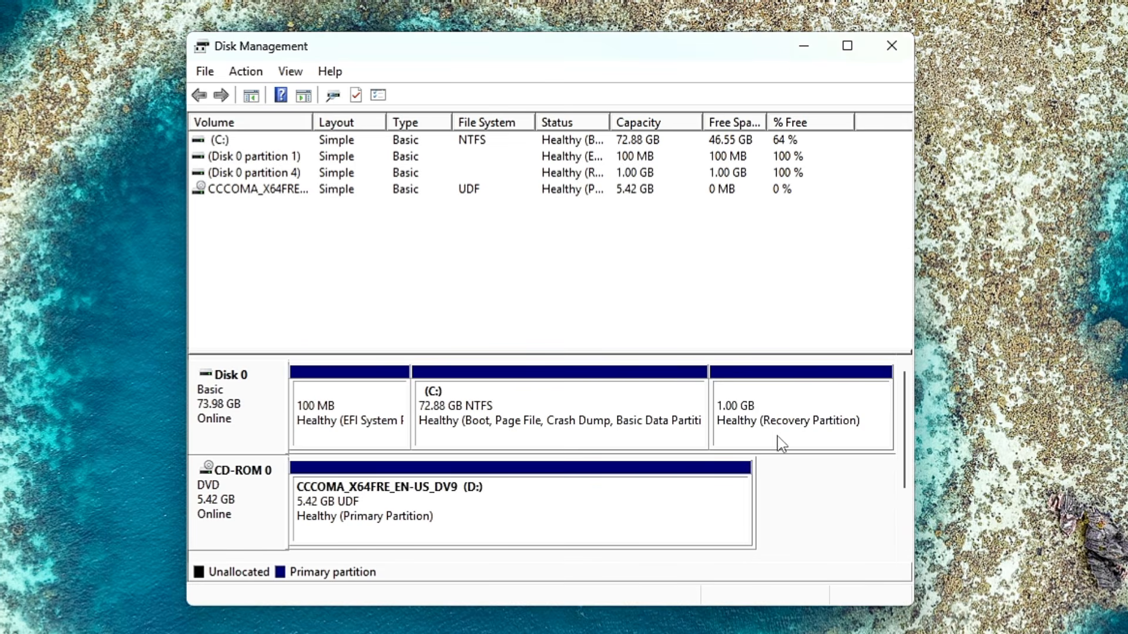
pyautogui.click(784, 415)
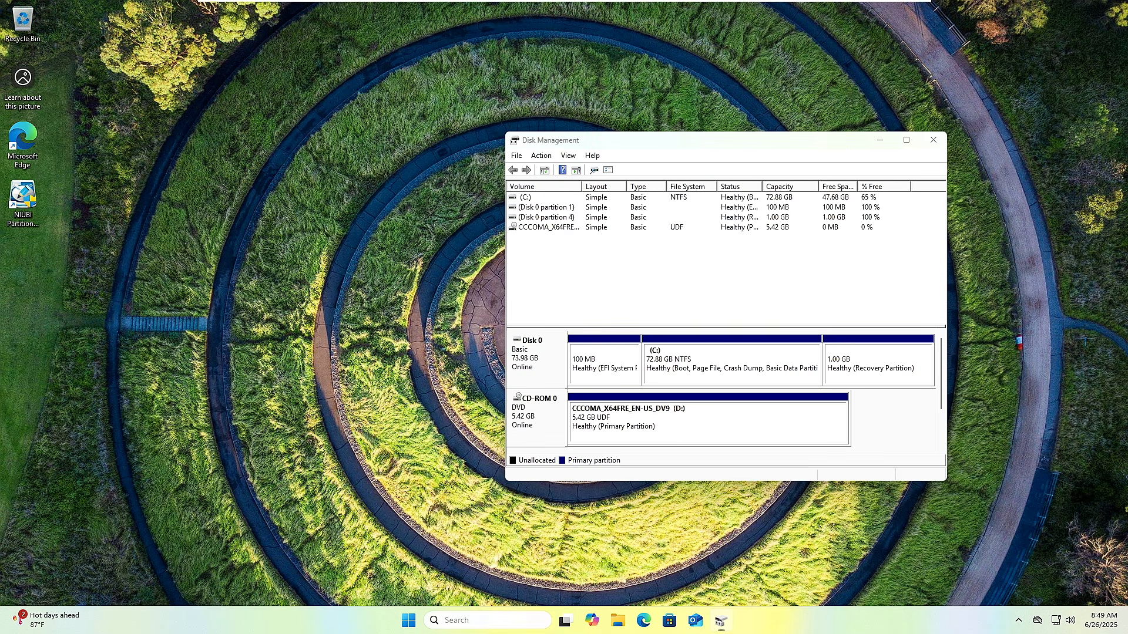
# Search Windows for cmd and open Command Prompt as administrator
pyautogui.click(497, 621)
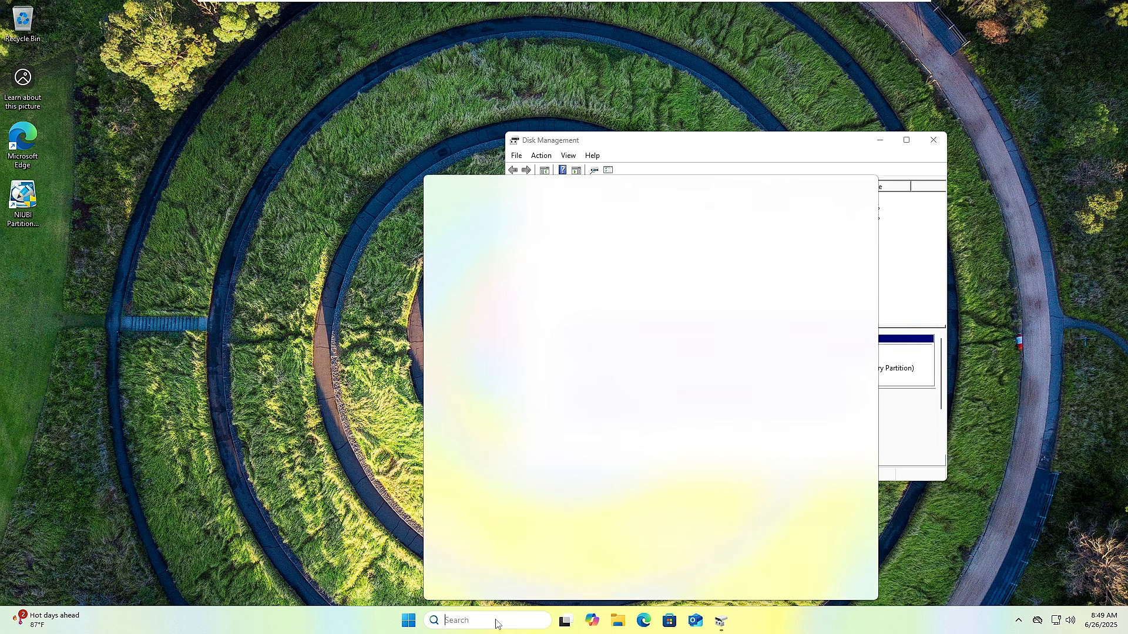
pyautogui.write('cmd')
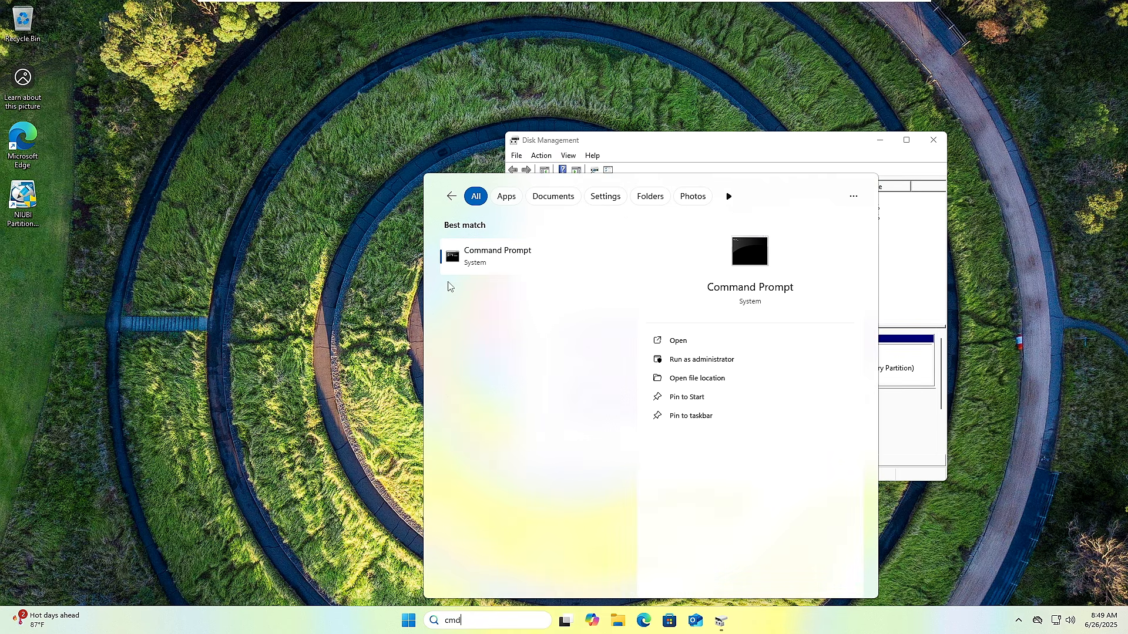
pyautogui.rightClick(507, 262)
pyautogui.click(559, 276)
pyautogui.click(527, 405)
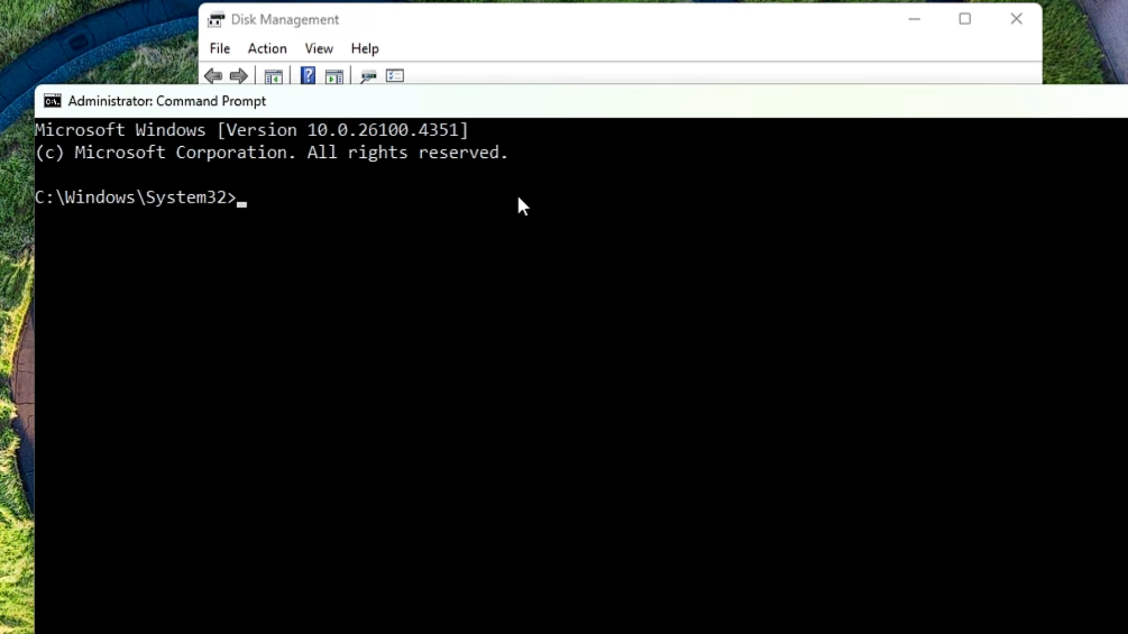
# Enable the Windows Recovery Environment with reagentc /enable, and close the File Explorer window
pyautogui.write('rea')
pyautogui.write('gentc')
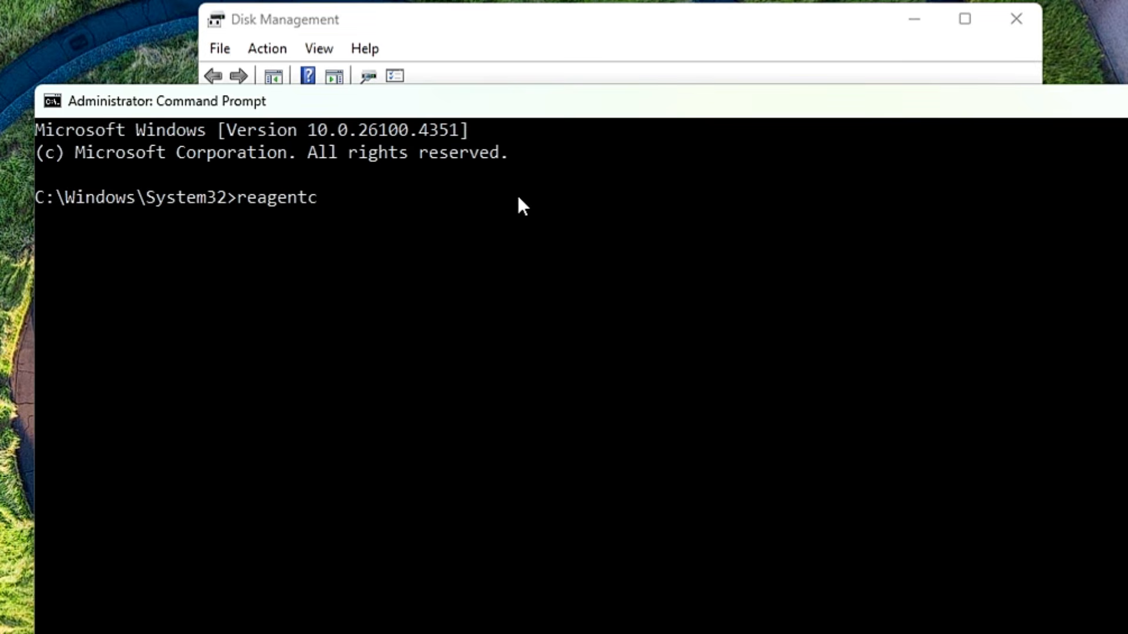
pyautogui.write(' /em')
pyautogui.write('able')
pyautogui.press('Return')
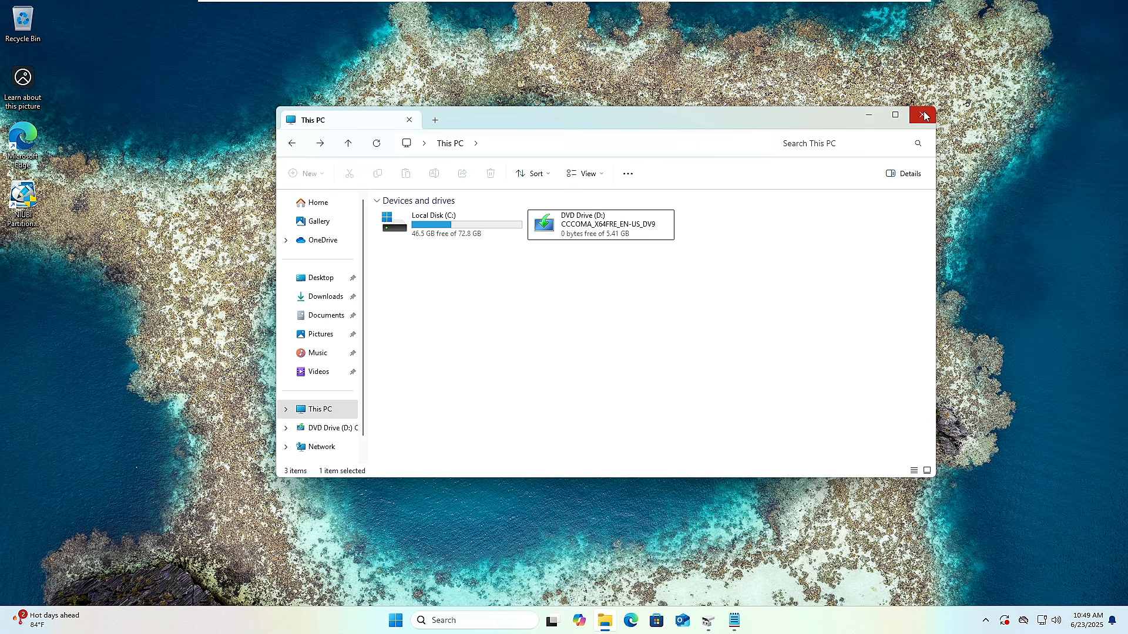
pyautogui.click(1061, 23)
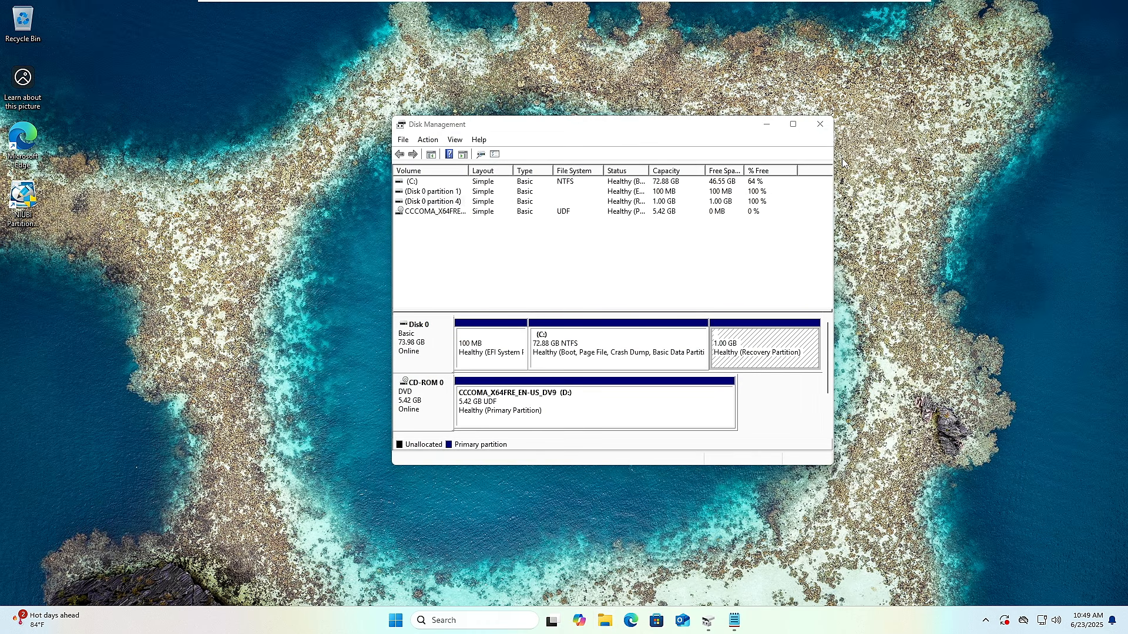